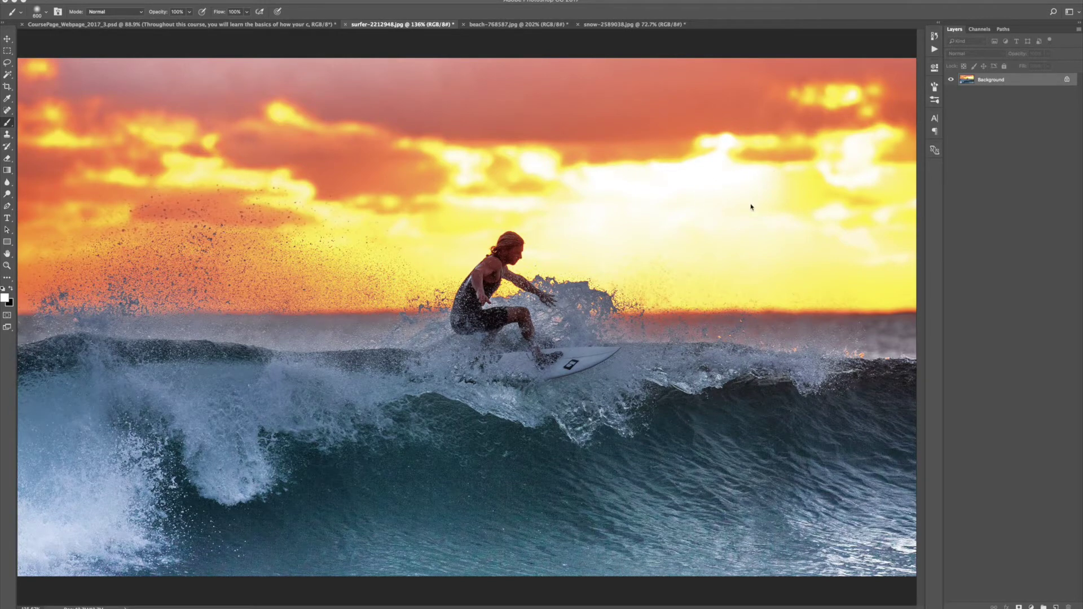
- Quick Look through the white starburst overlays, from Starburst-1 to Starburst-4
key("super+Tab")
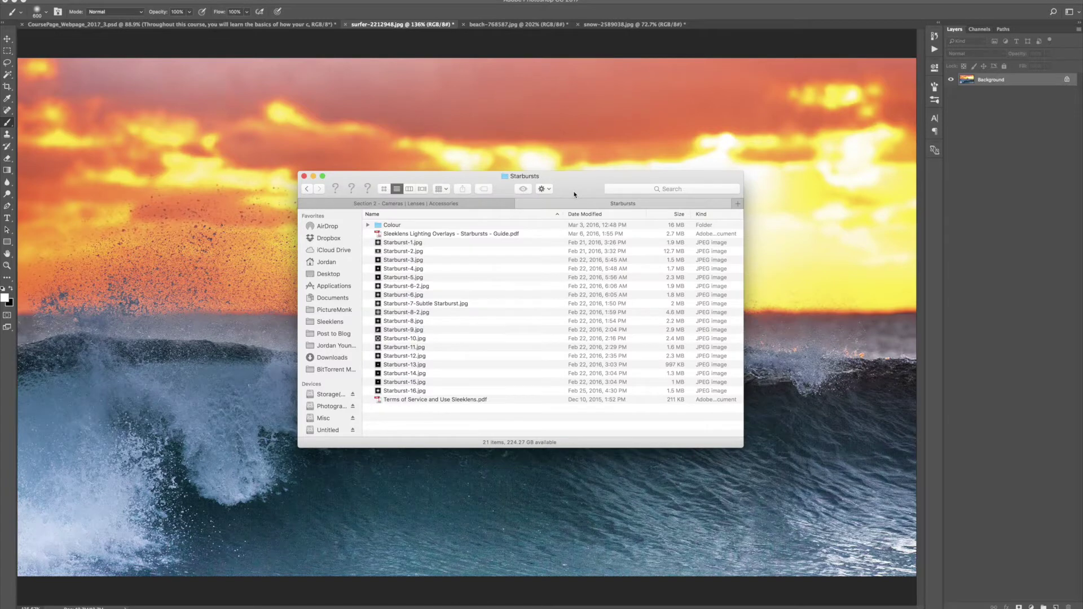
left_click(423, 242)
key("space")
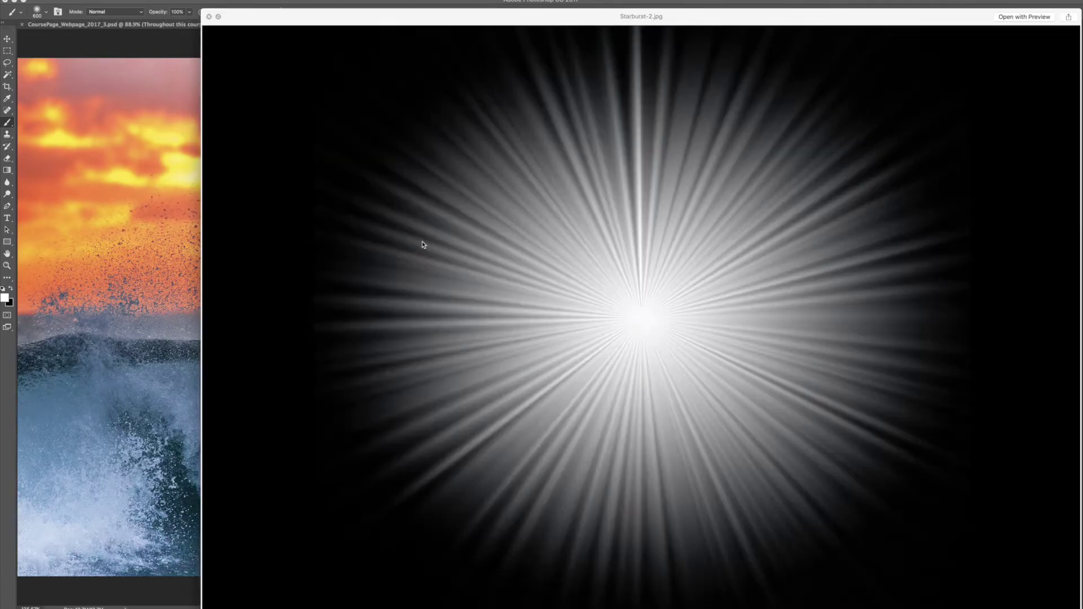
key("Down")
key("Down")
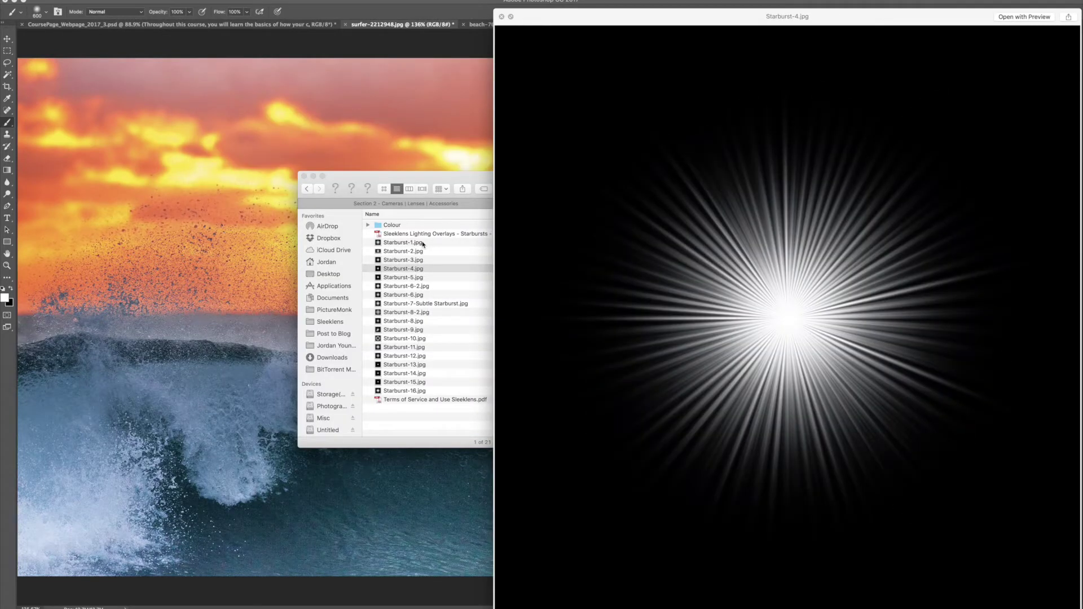
key("Down")
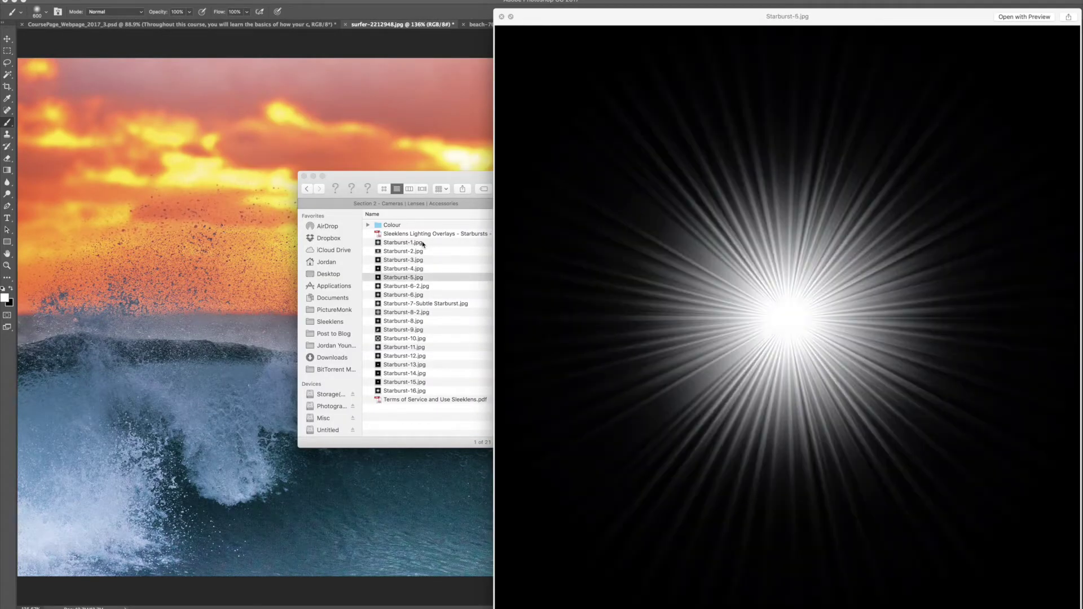
- Open the Colour subfolder and select Starburst - 3 - Colour.jpg
key("space")
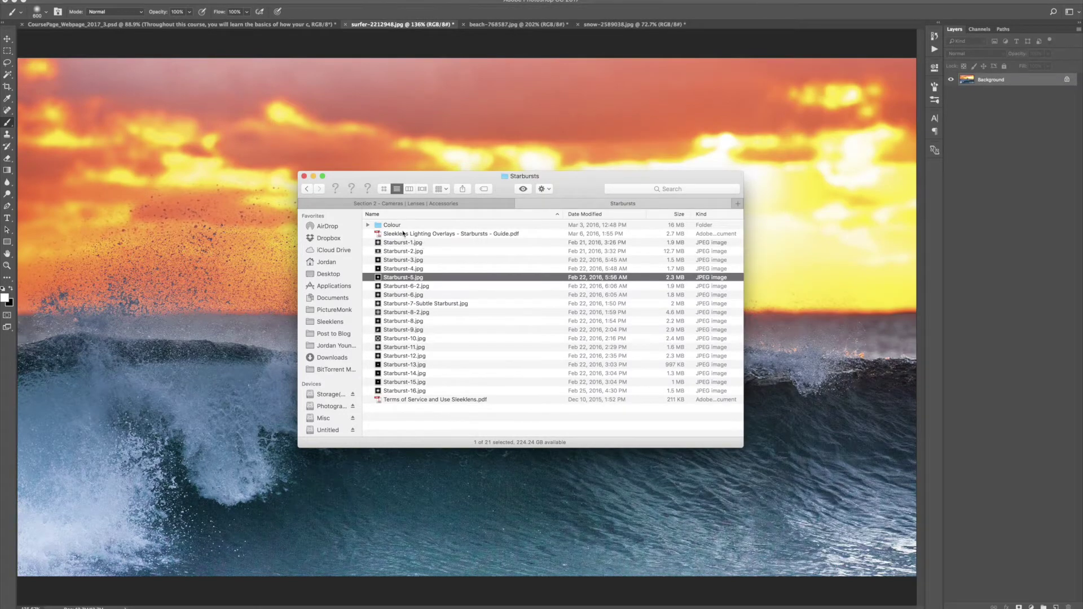
double_click(402, 226)
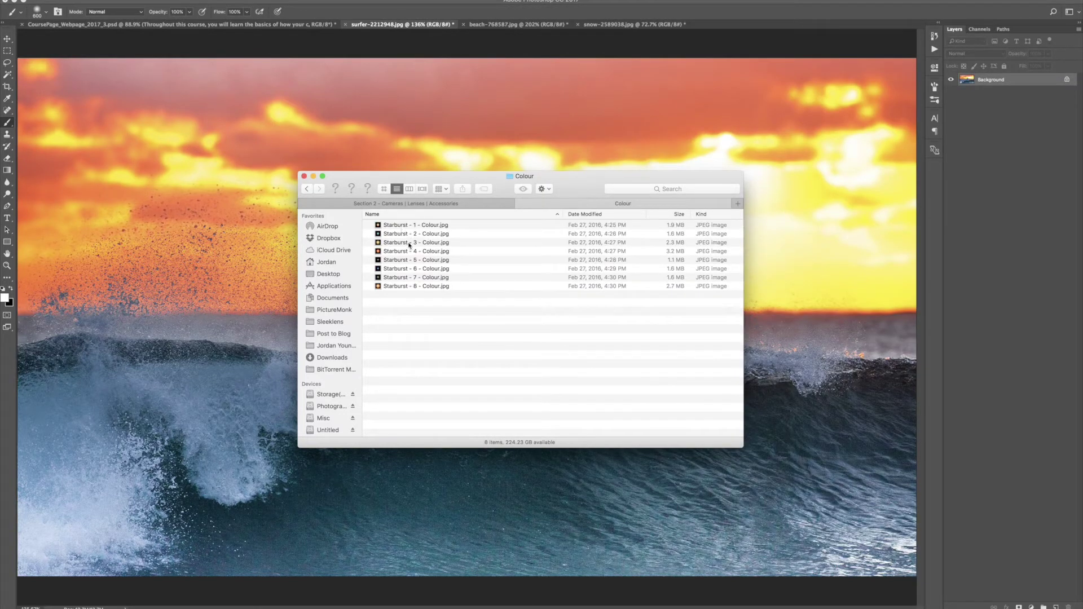
left_click(409, 243)
- Drop Starburst - 3 - Colour onto the surfer photo, enlarged and positioned over the right side
left_click(400, 245)
left_click_drag(400, 245, 519, 147)
left_click_drag(482, 361, 640, 328)
left_click_drag(573, 402, 658, 336)
left_click_drag(428, 485, 356, 582)
left_click_drag(585, 459, 628, 428)
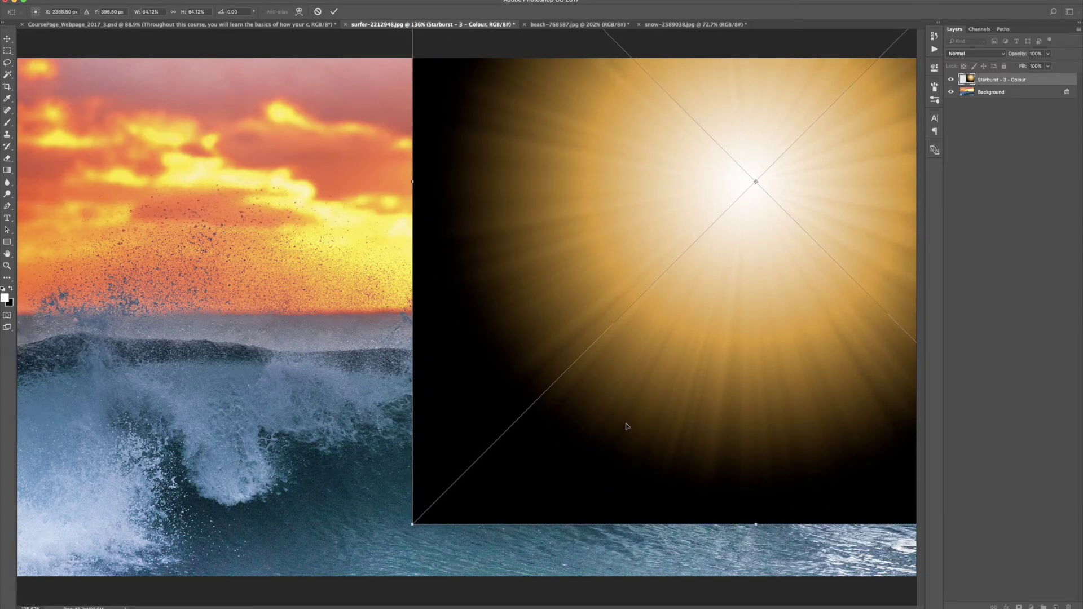
left_click_drag(681, 277, 693, 278)
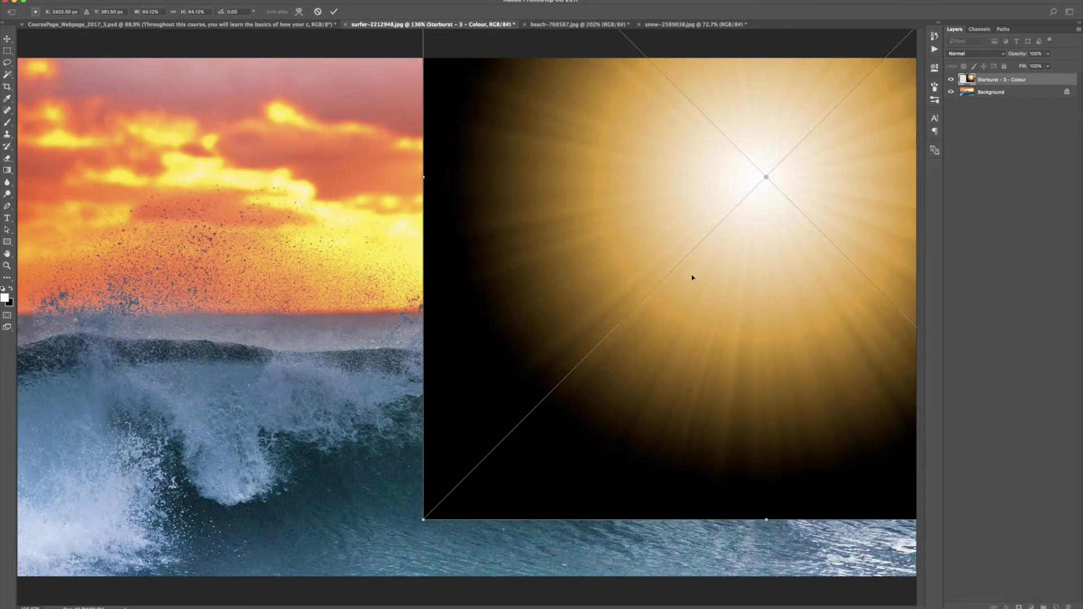
key("Return")
key("b")
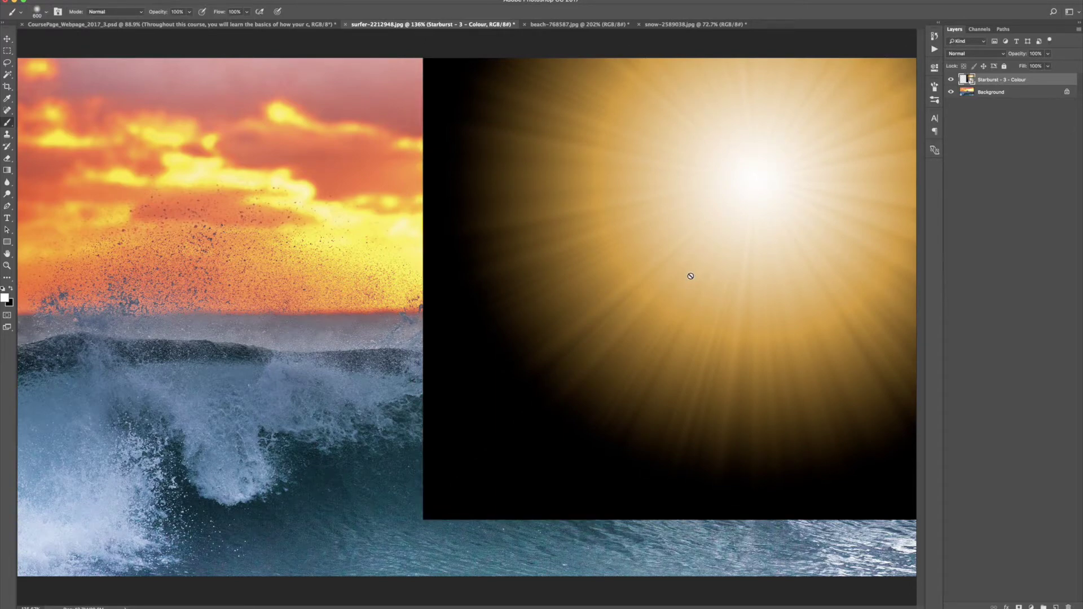
- Set the starburst layer to Screen blend mode and shift it slightly over the sunset
left_click(963, 56)
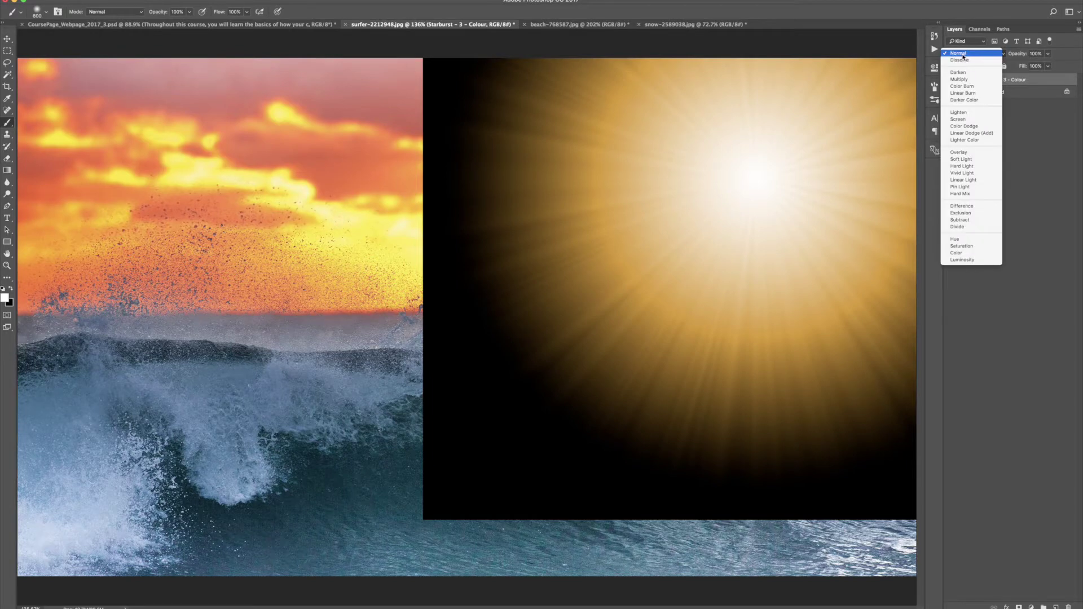
left_click(963, 119)
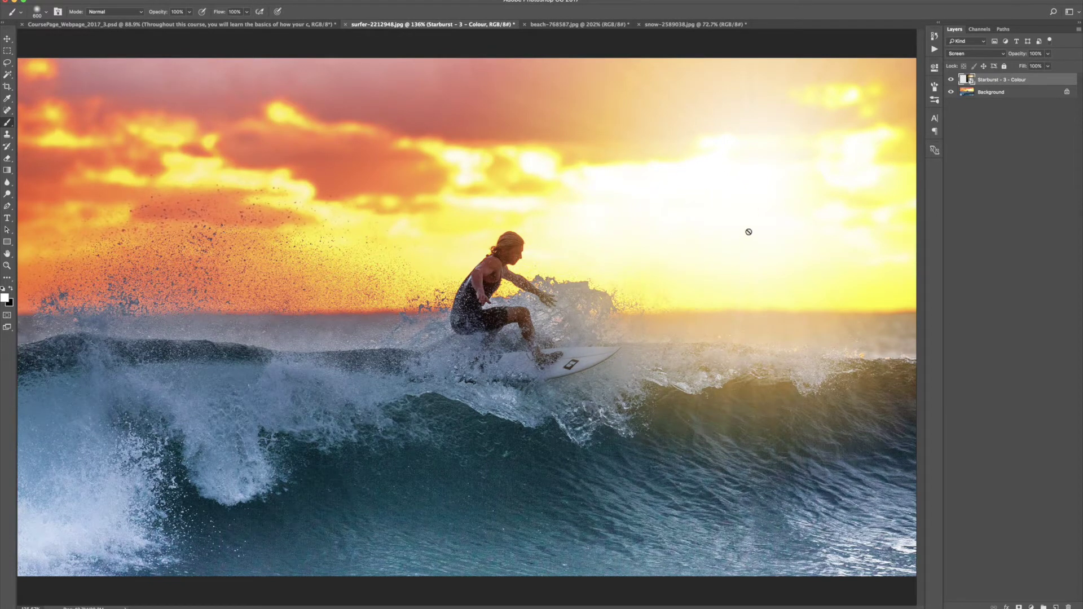
key("v")
left_click_drag(716, 170, 744, 179)
- Scale the starburst glow to about 70% and move it up and to the right
key("ctrl+t")
left_click_drag(400, 519, 366, 553)
left_click_drag(714, 326, 733, 310)
key("Return")
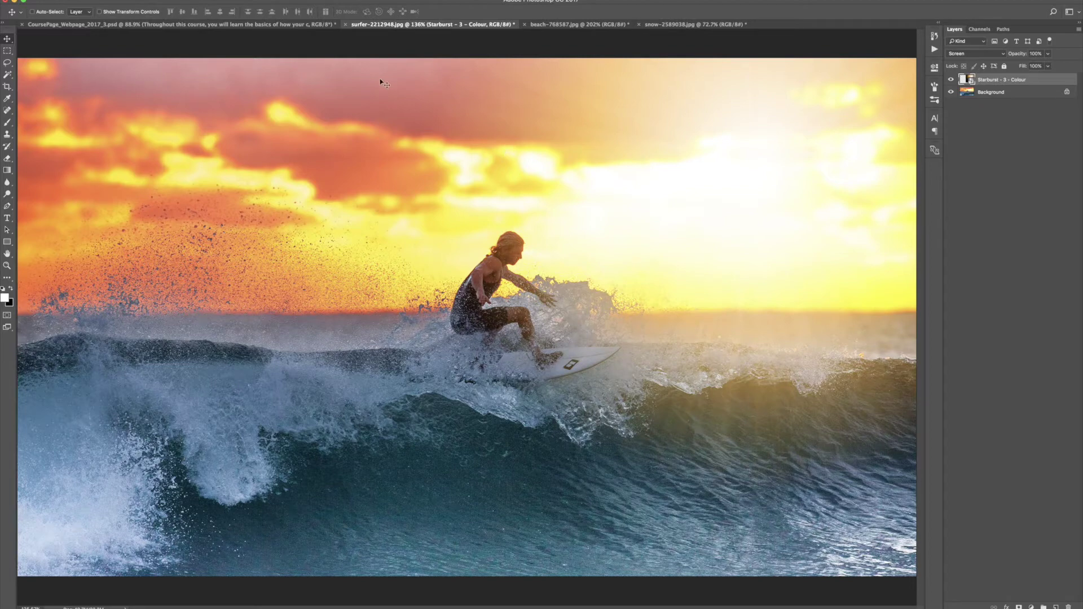
- Apply a Gaussian Blur of about 1.3 pixels to the starburst layer as a smart filter
left_click(194, 1)
mouse_move(242, 96)
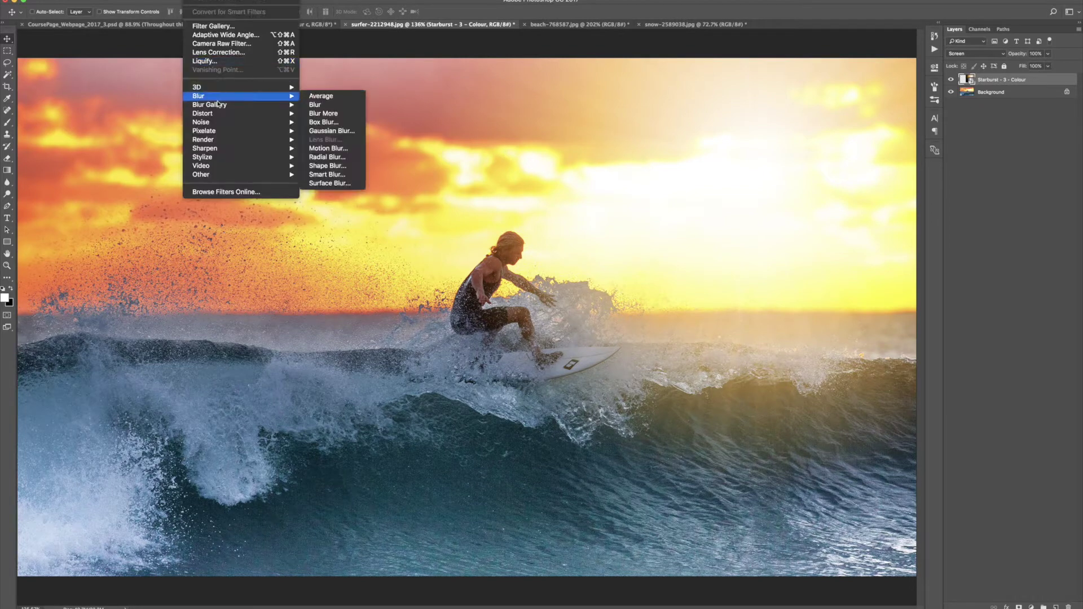
left_click(344, 130)
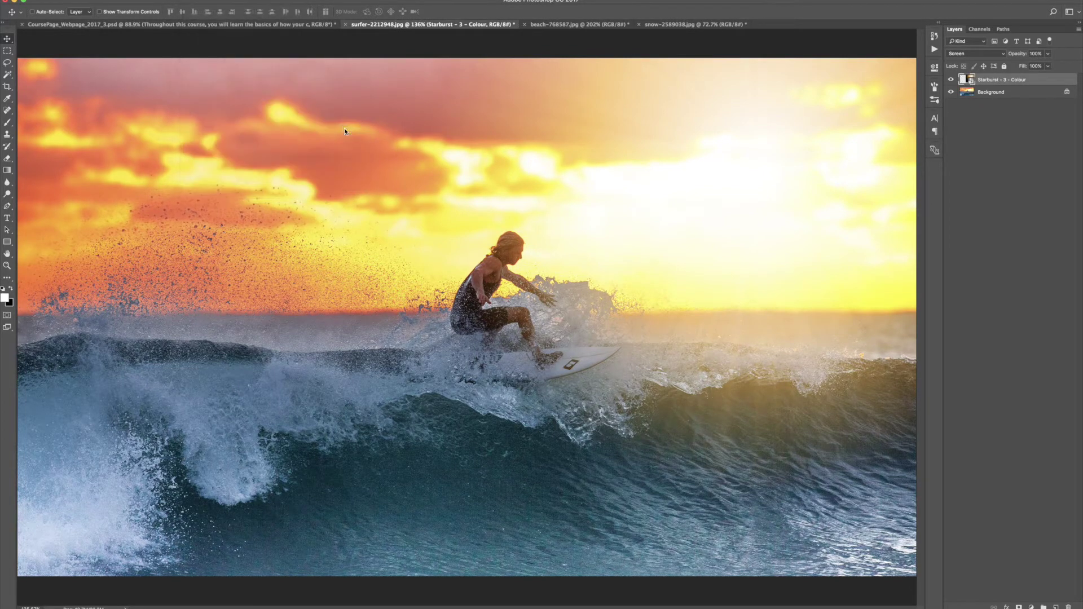
left_click(654, 293)
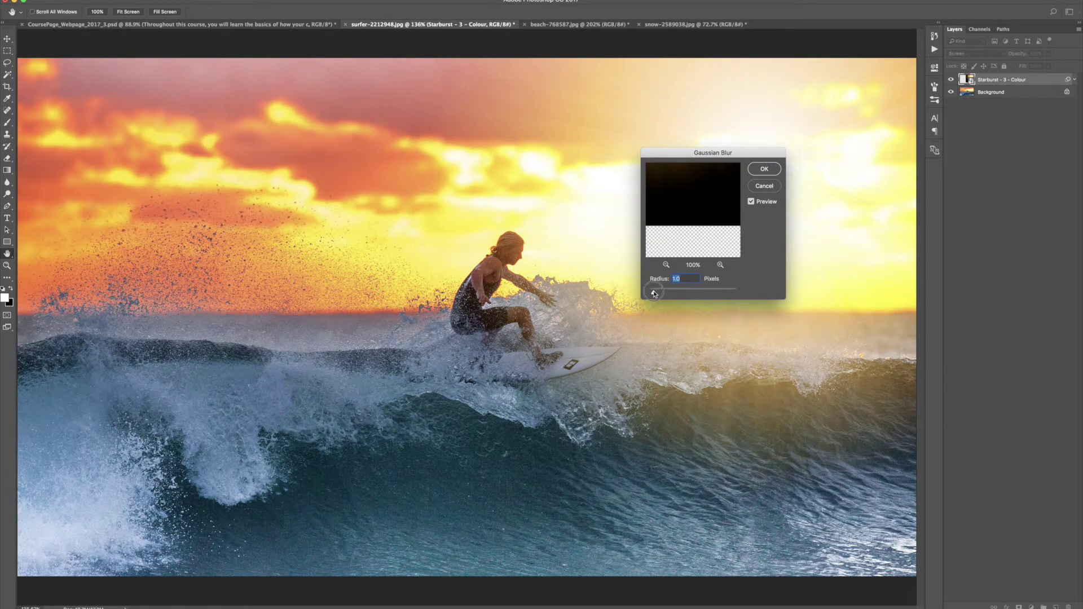
left_click_drag(654, 293, 657, 293)
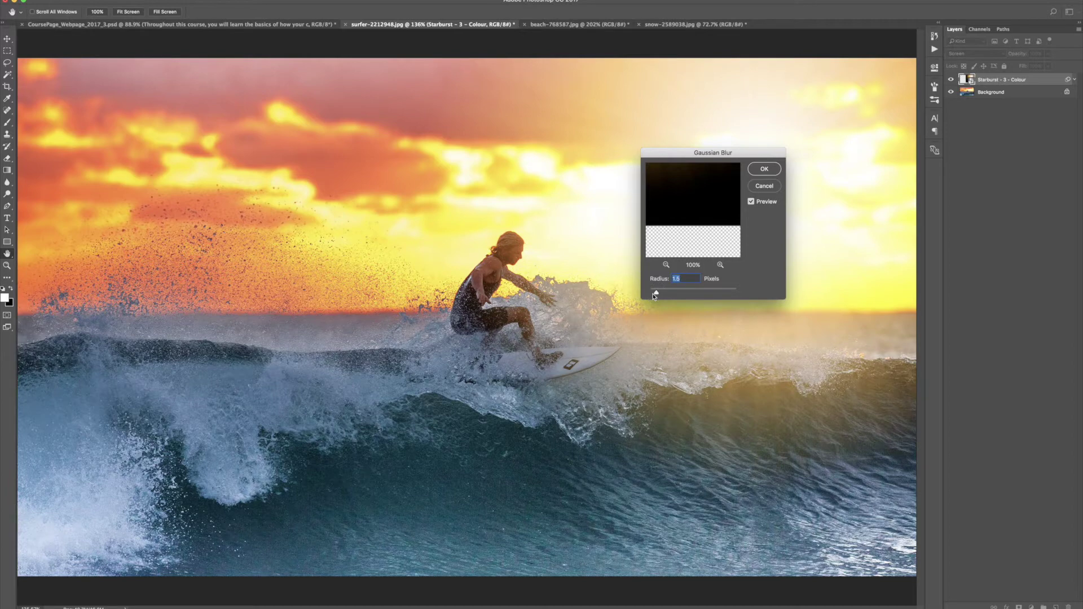
left_click(769, 170)
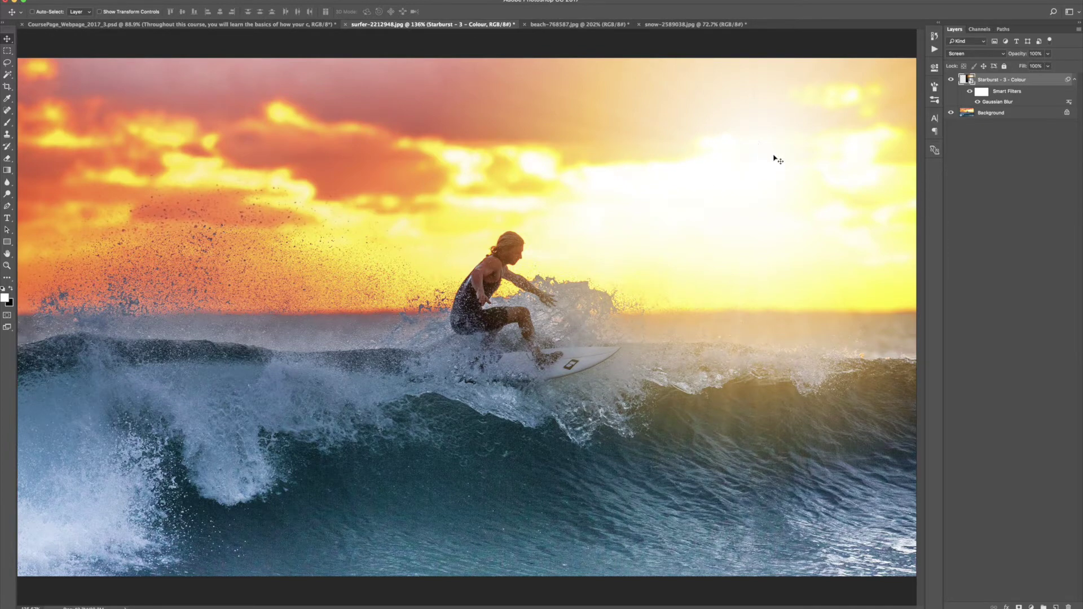
- Toggle the starburst layer off and on to compare, then switch to beach-768587.jpg
left_click(952, 81)
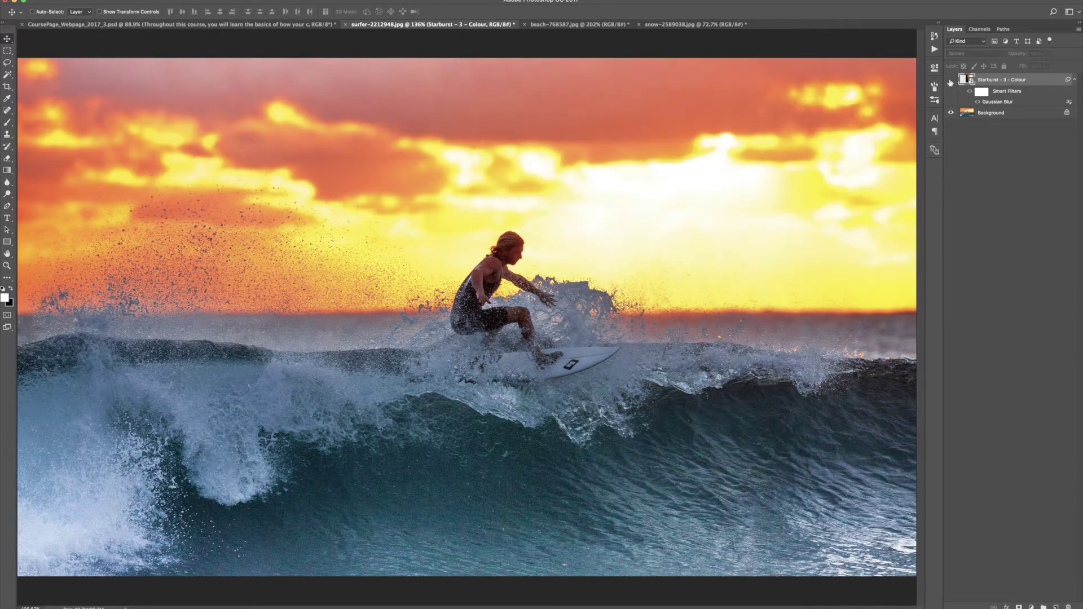
left_click(951, 82)
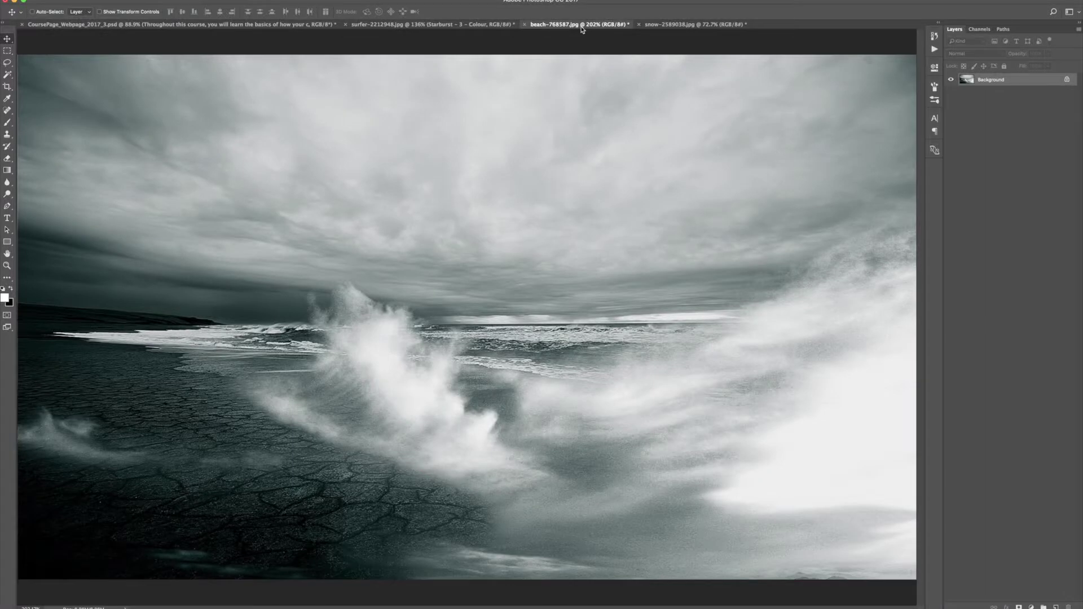
left_click(581, 26)
- In Finder, return to the overlay collection and open the Rain > Overlays folder
left_click(294, 599)
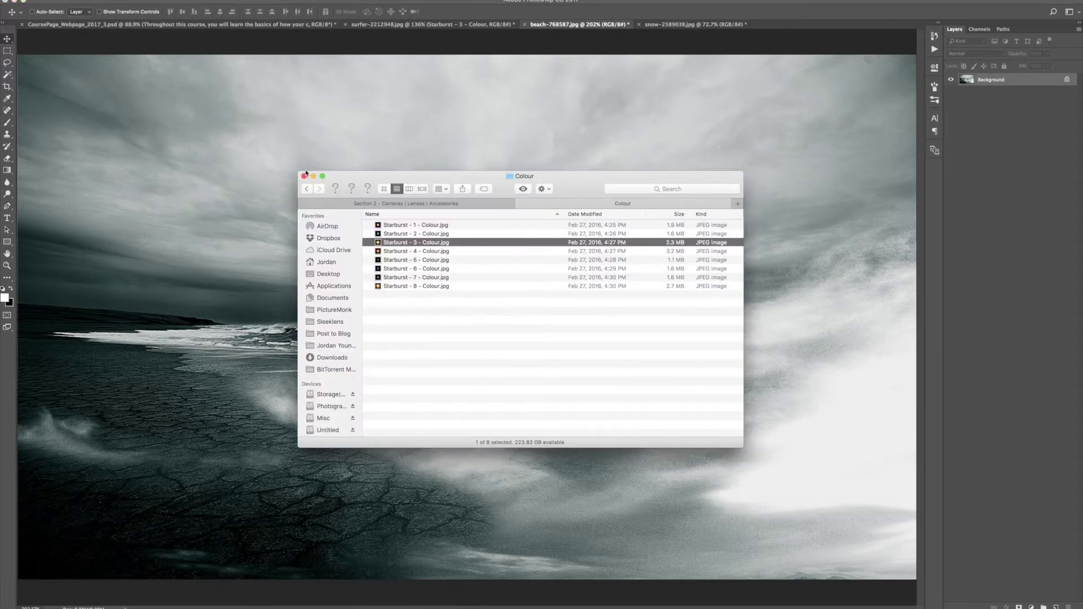
left_click(307, 190)
left_click(308, 190)
left_click(307, 190)
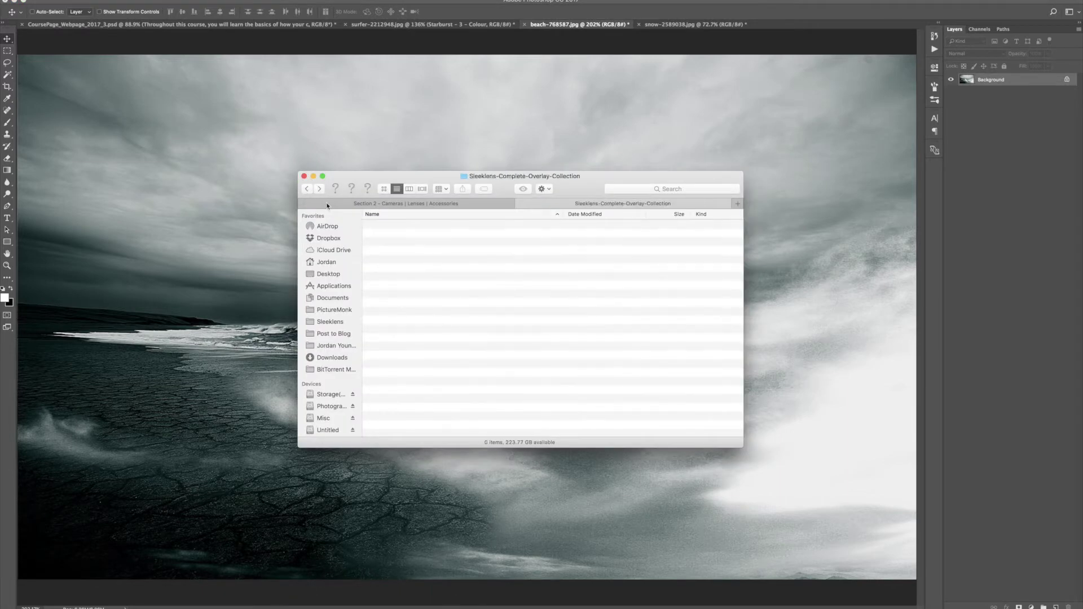
double_click(389, 234)
double_click(394, 225)
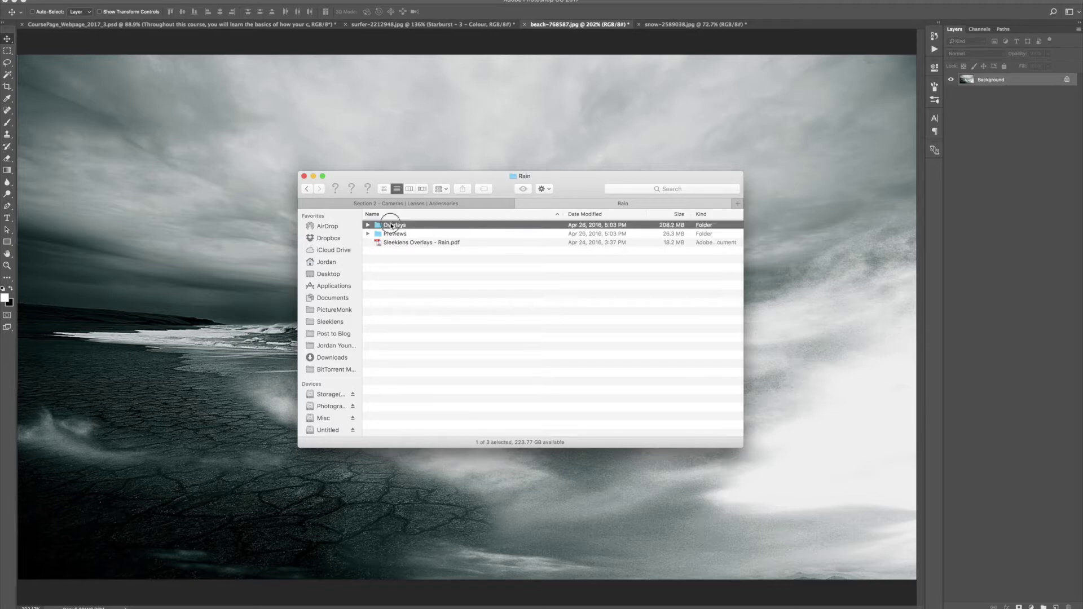
- Quick Look through the rain overlays, from Rain-2 onward
left_click(533, 205)
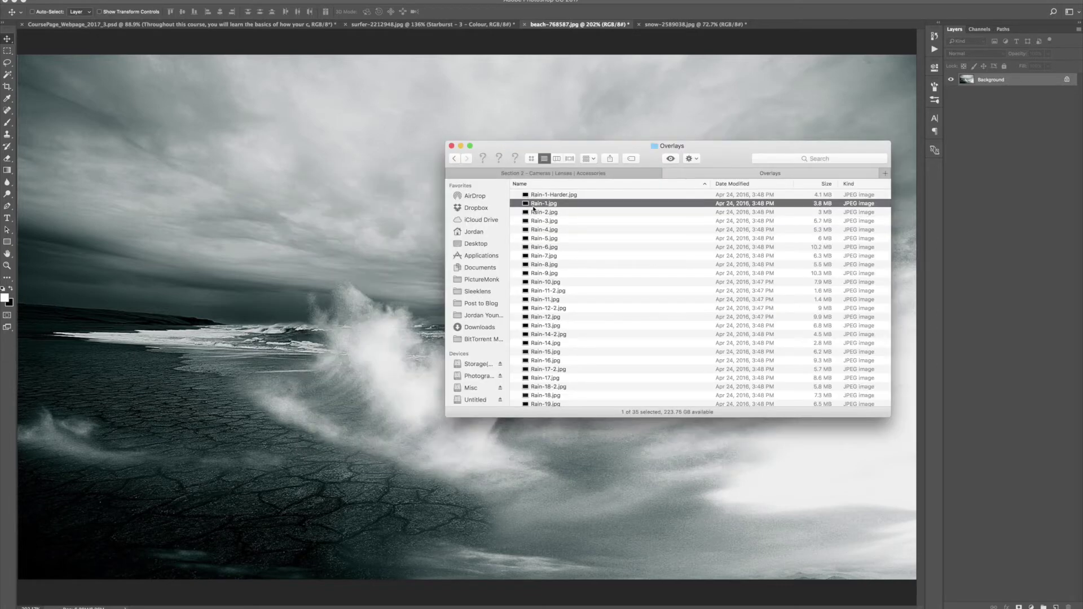
key("Down")
key("space")
key("Down")
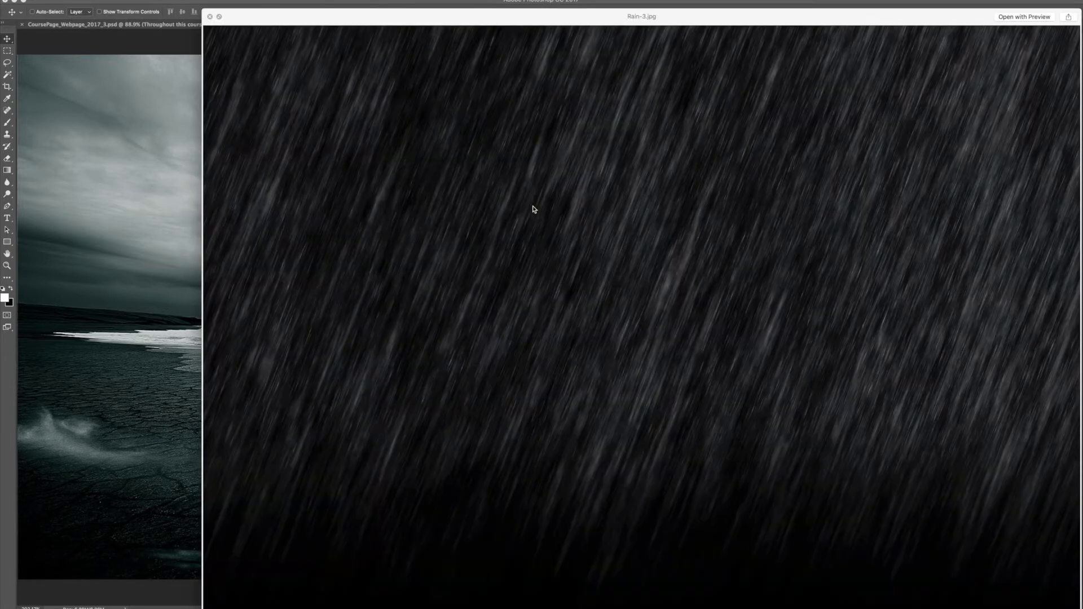
key("Down")
key("Down")
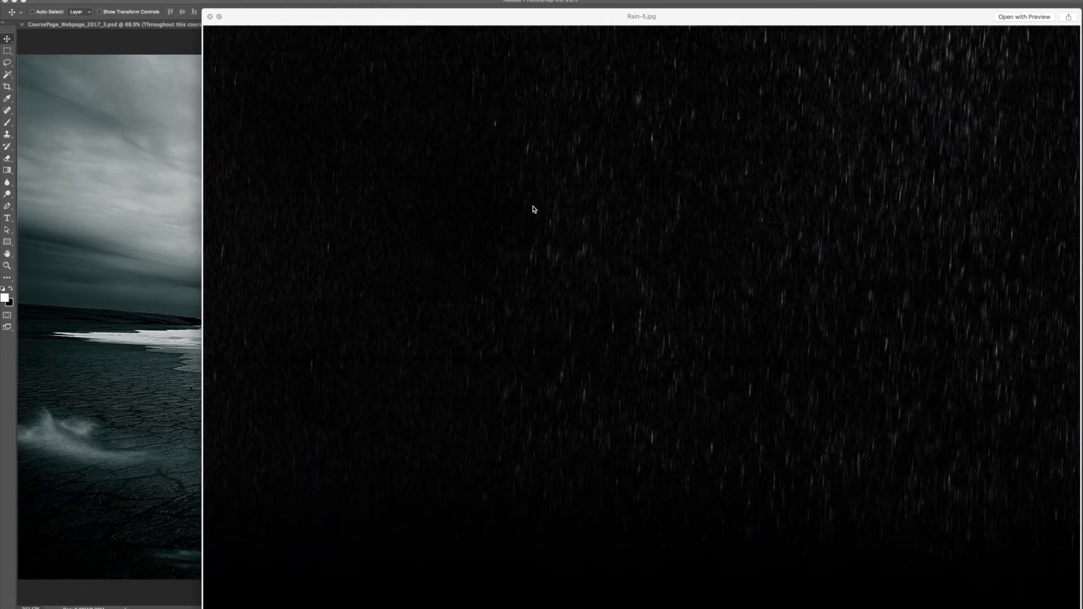
key("Down")
key("space")
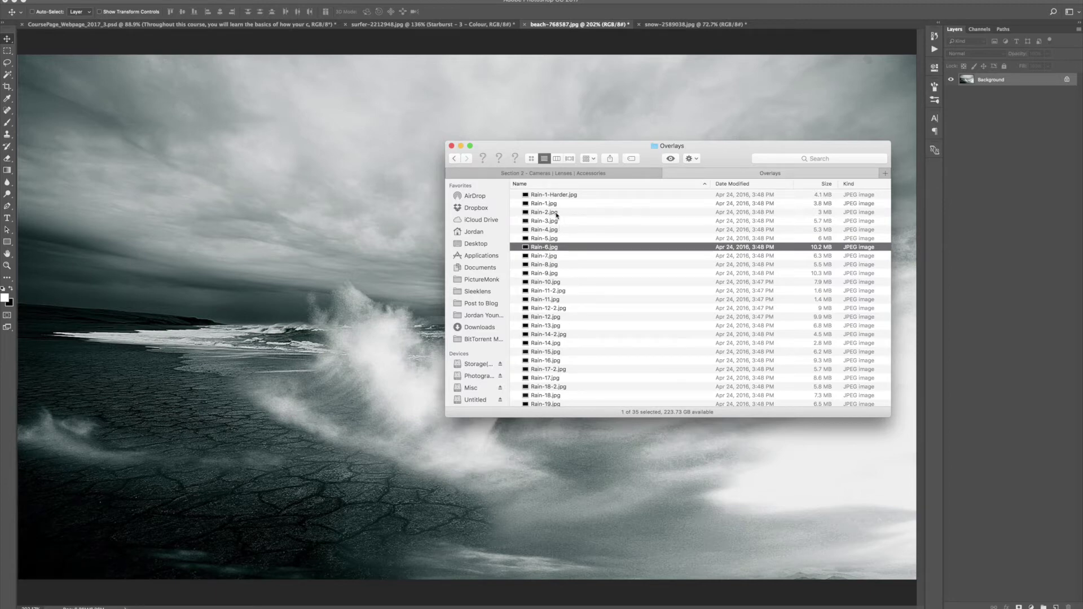
- Drop Rain-1 onto the beach photo, scale it to about 131%, and blend it with Screen
left_click(549, 195)
left_click_drag(544, 203, 339, 237)
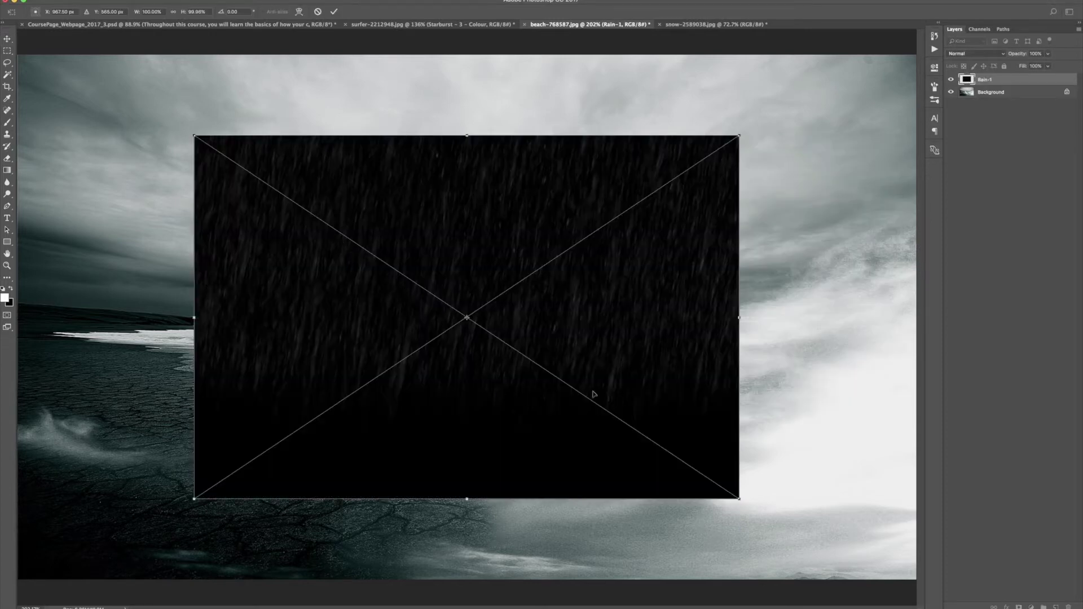
left_click_drag(743, 501, 932, 590)
left_click_drag(767, 499, 767, 475)
key("Return")
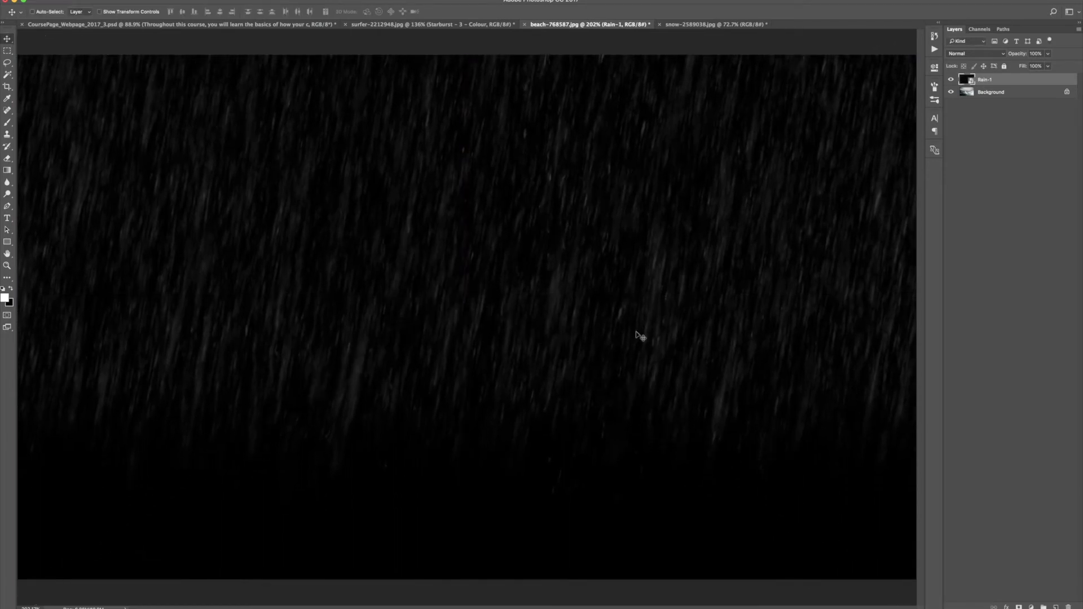
left_click(967, 54)
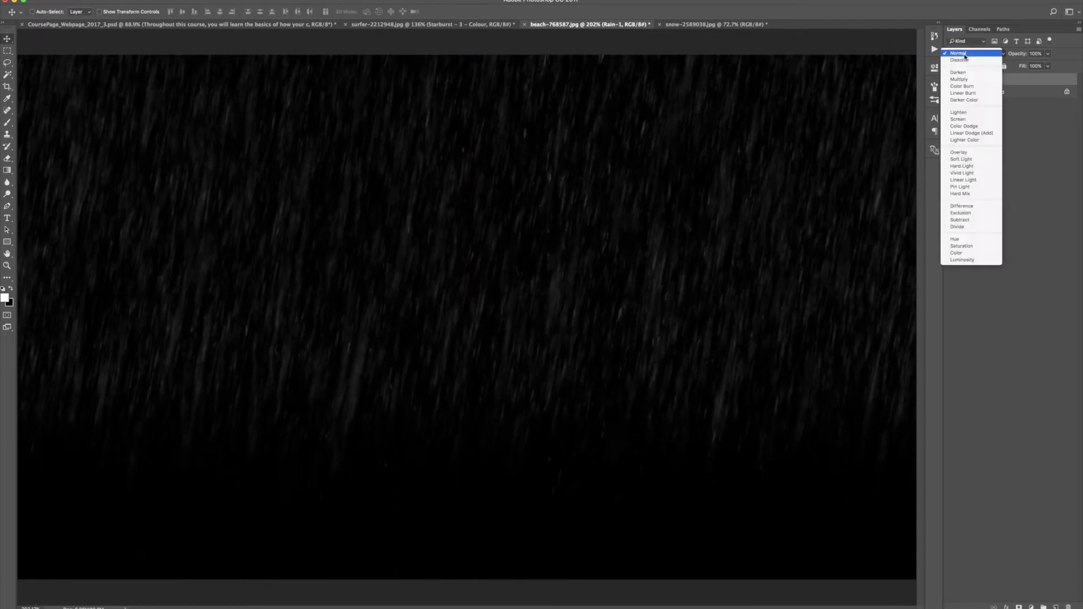
left_click(968, 119)
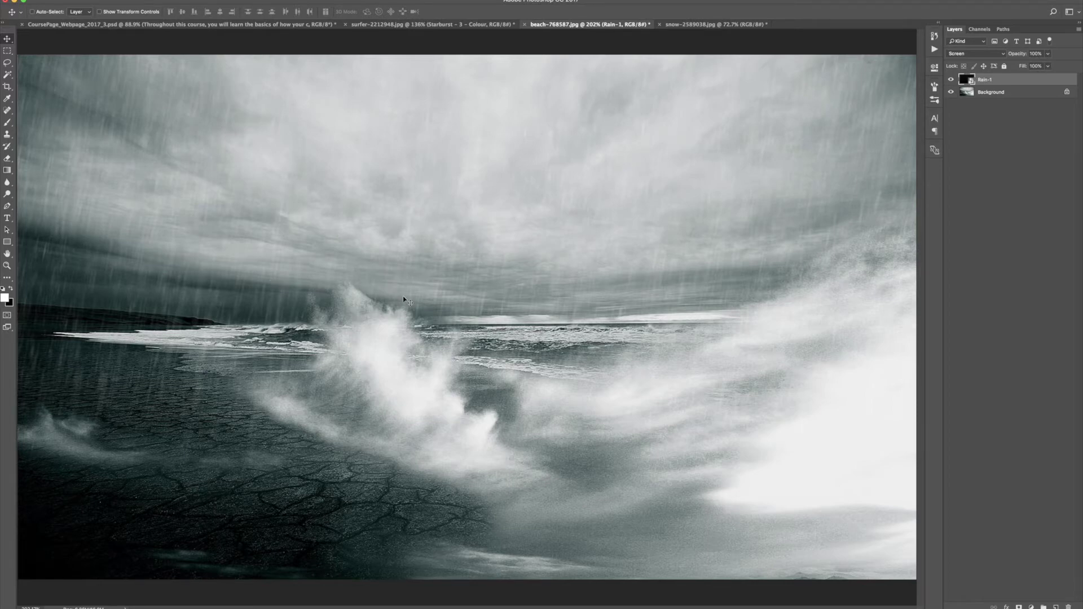
- Select Rain-9.jpg in the rain Overlays folder and preview it full size
mouse_move(349, 605)
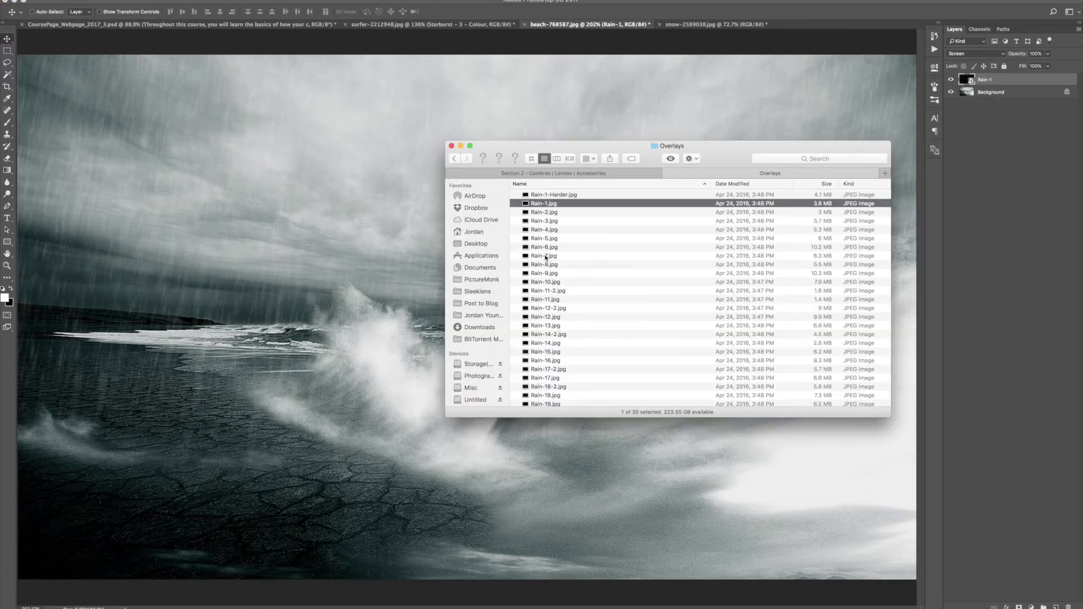
left_click(546, 274)
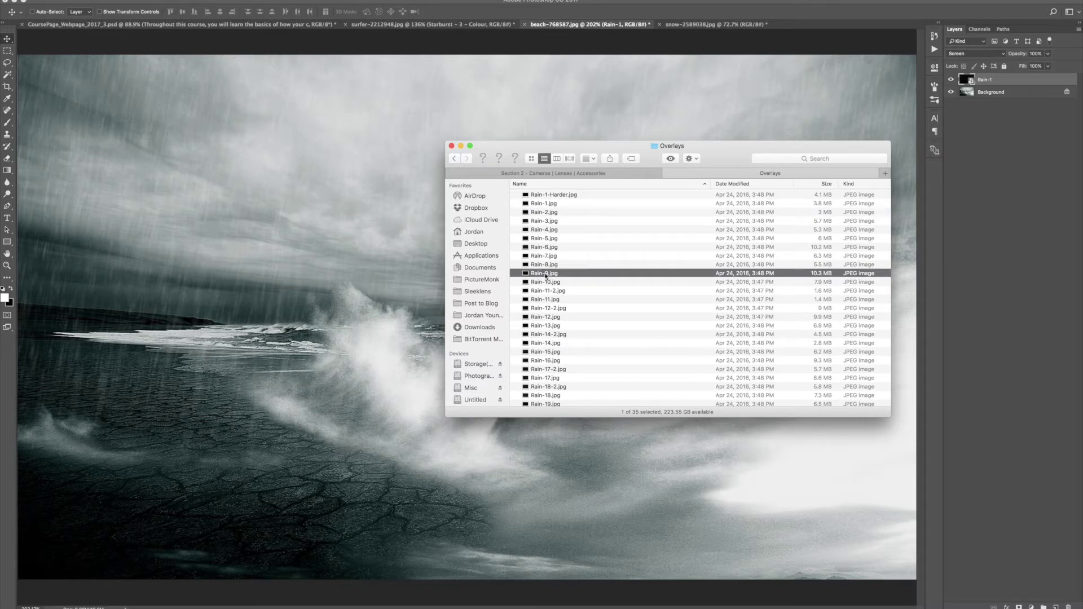
key("space")
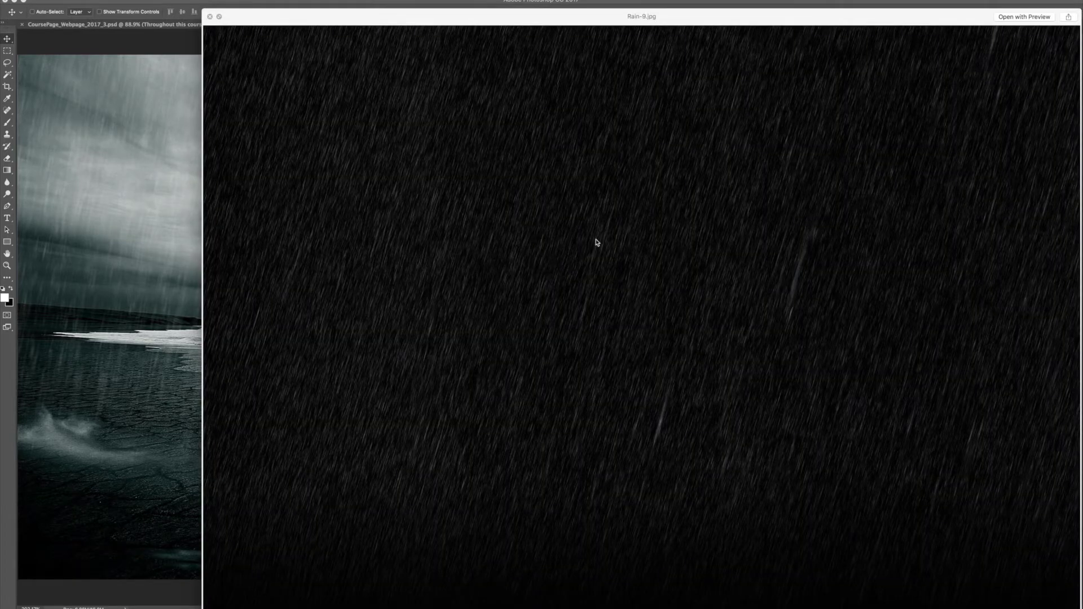
key("space")
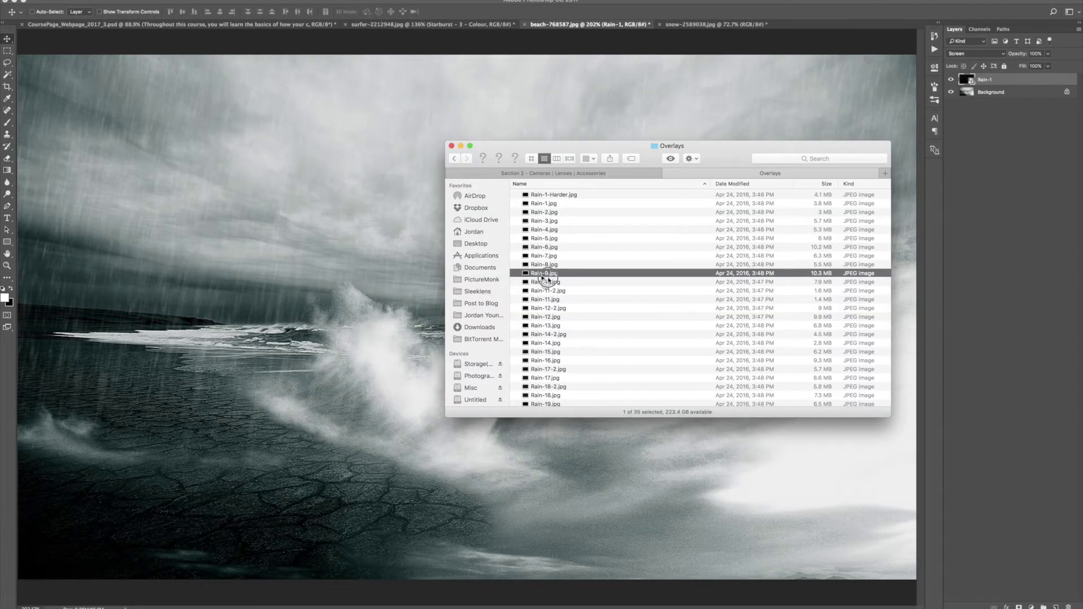
- Place Rain-9 over the beach, scale it to about 168%, and set it to Screen
left_click(327, 314)
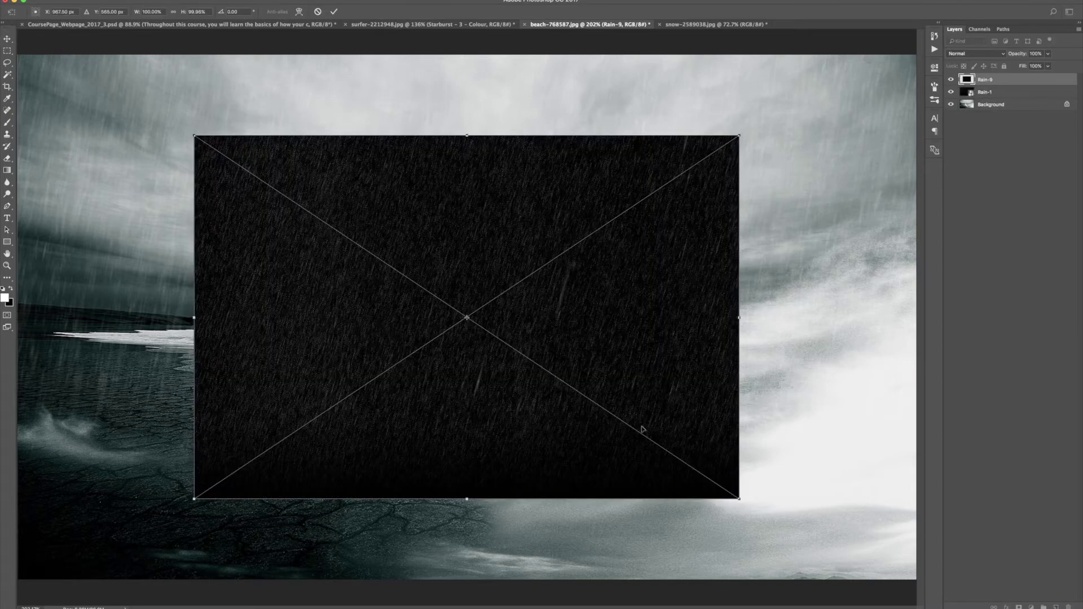
left_click_drag(741, 499, 713, 472)
key("Return")
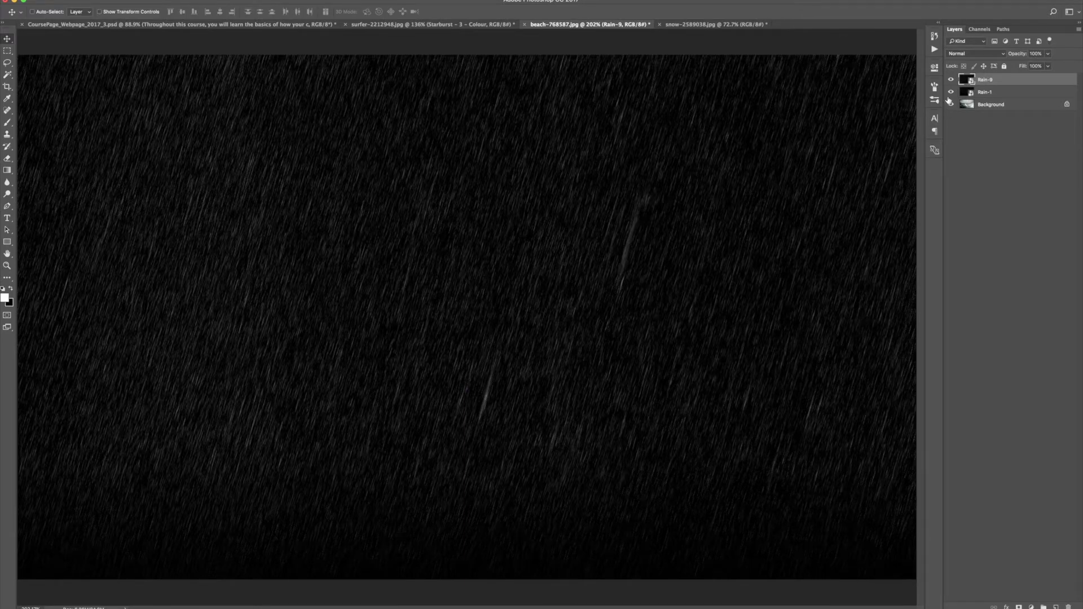
left_click(958, 54)
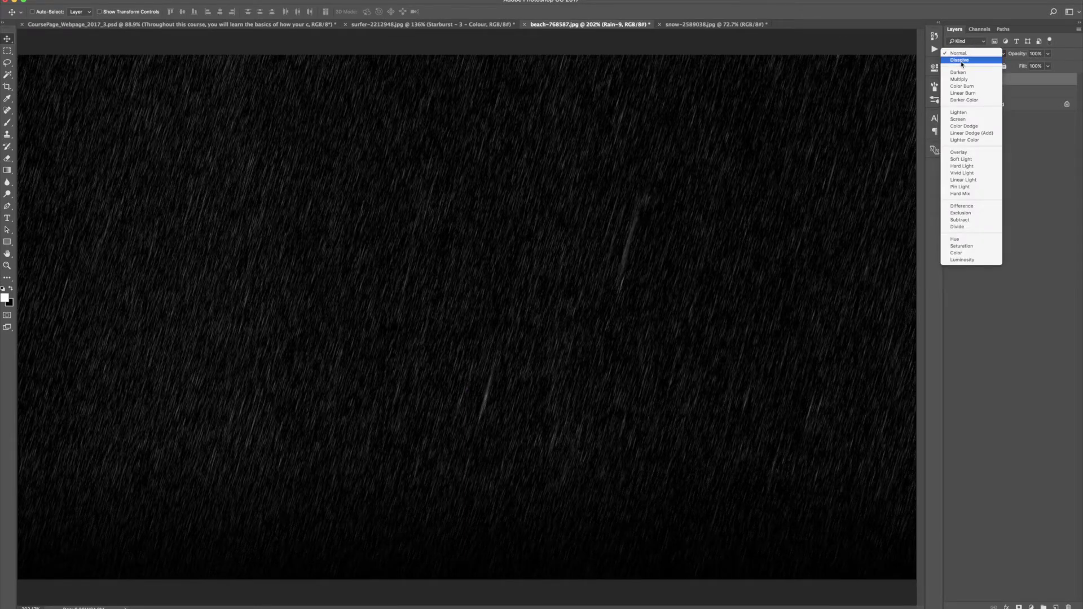
left_click(963, 121)
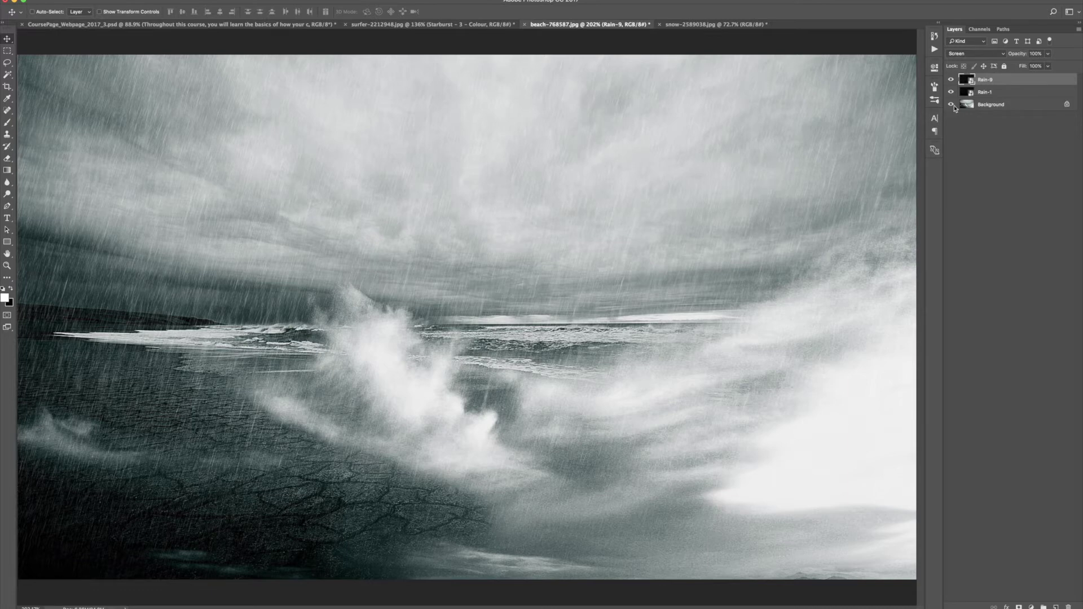
- Slightly lower Rain-9 and Rain-1 opacity, compare with them hidden, then switch to snow-2589038.jpg
left_click_drag(1018, 54, 1007, 57)
left_click(1010, 94)
left_click_drag(1018, 58, 1014, 57)
left_click_drag(952, 91, 951, 81)
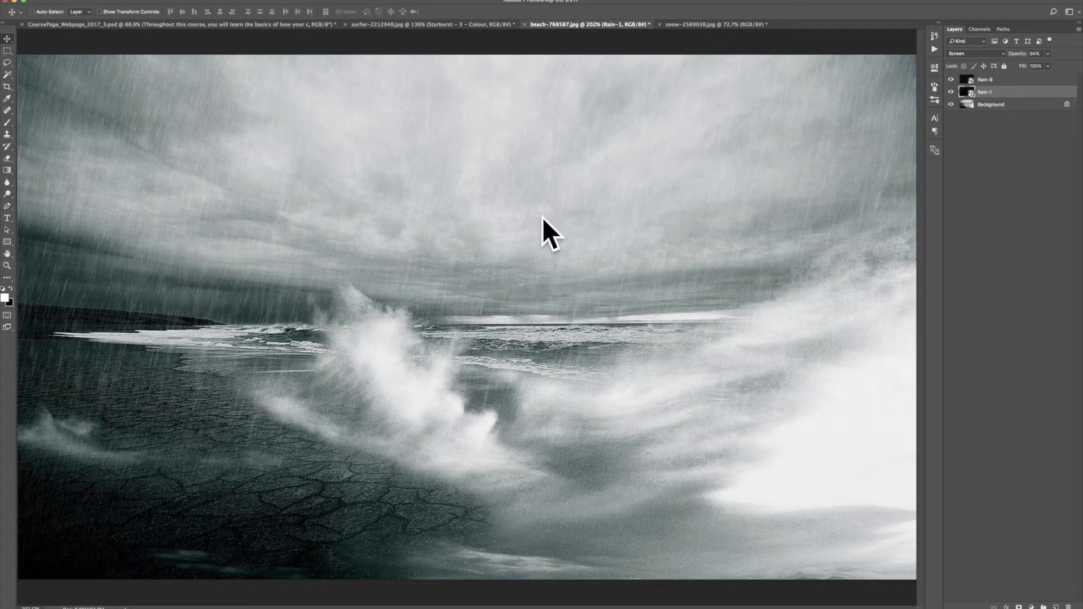
left_click(693, 25)
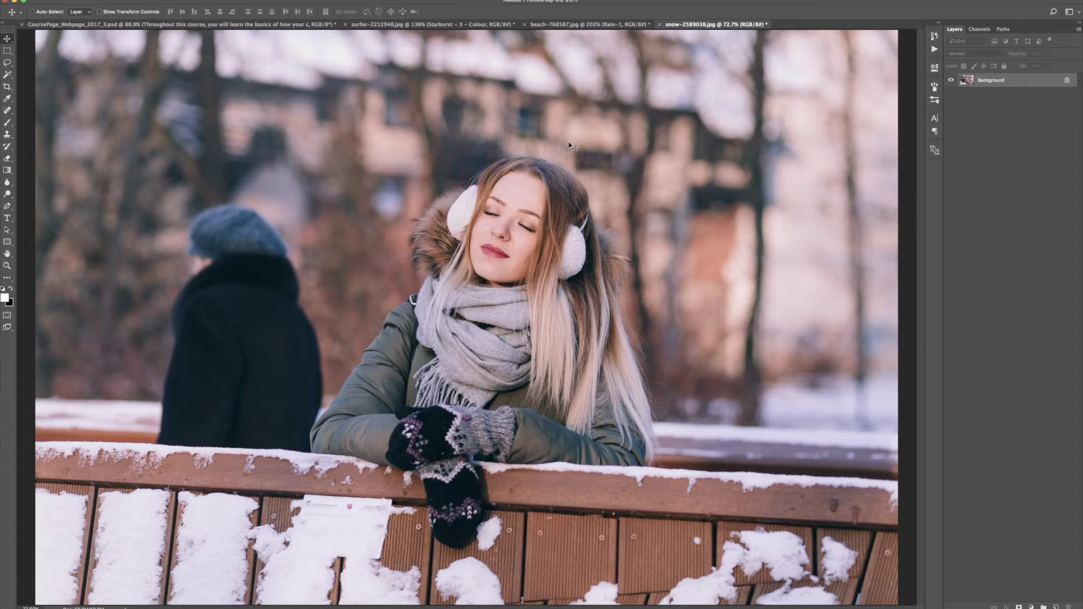
- In Finder, go back to the overlay collection and open Snow > Overlays to list its snow JPEGs
left_click(361, 599)
left_click(455, 159)
left_click(454, 158)
double_click(538, 212)
double_click(541, 196)
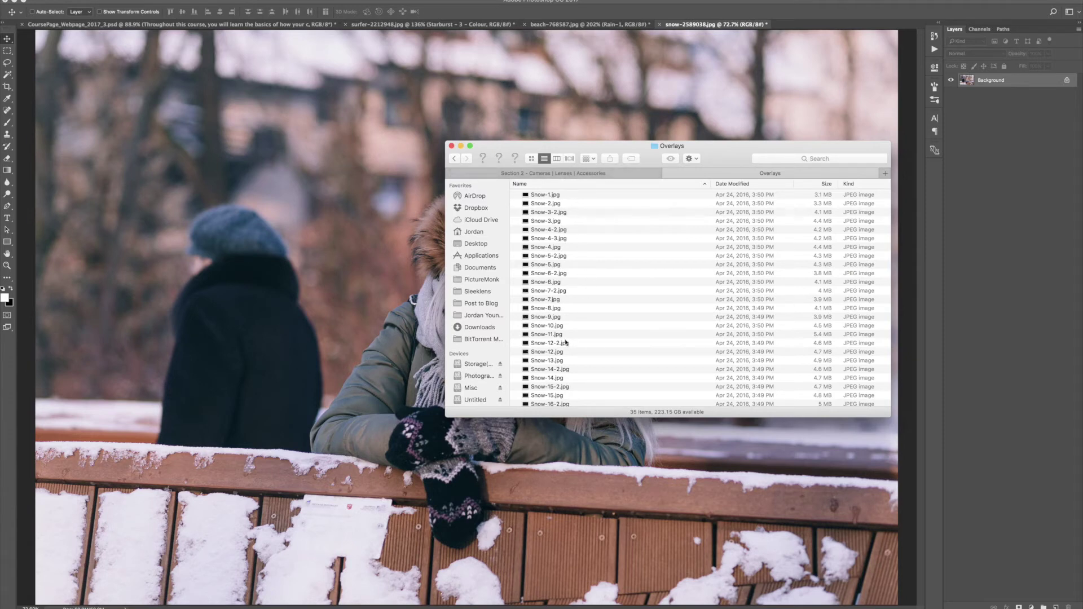
- Find Snow-19.jpg in the Overlays folder and preview it in Quick Look
scroll(554, 383, "down", 5)
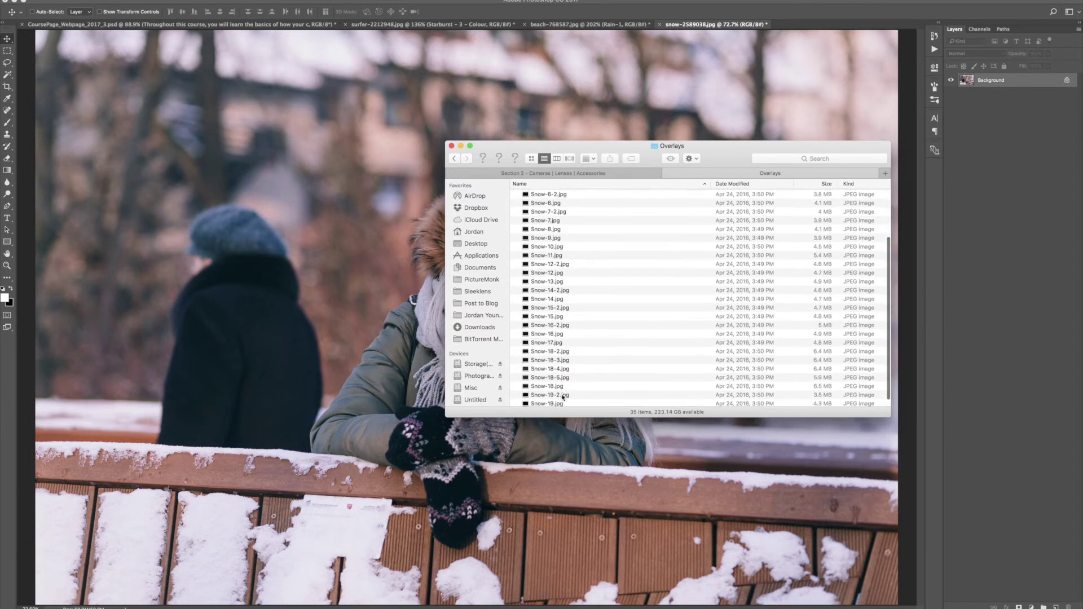
left_click(554, 394)
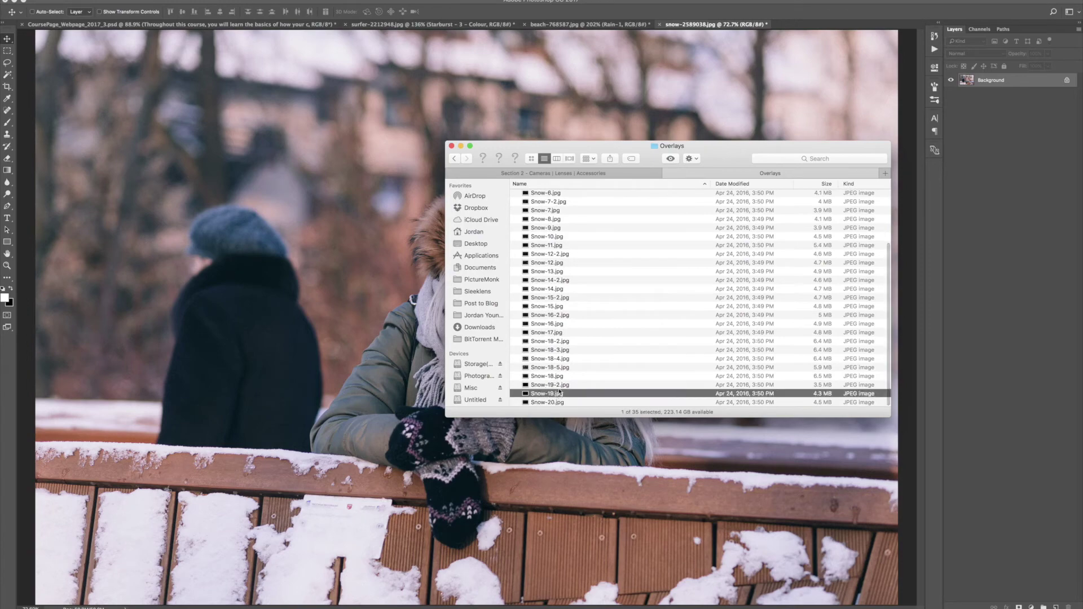
key("space")
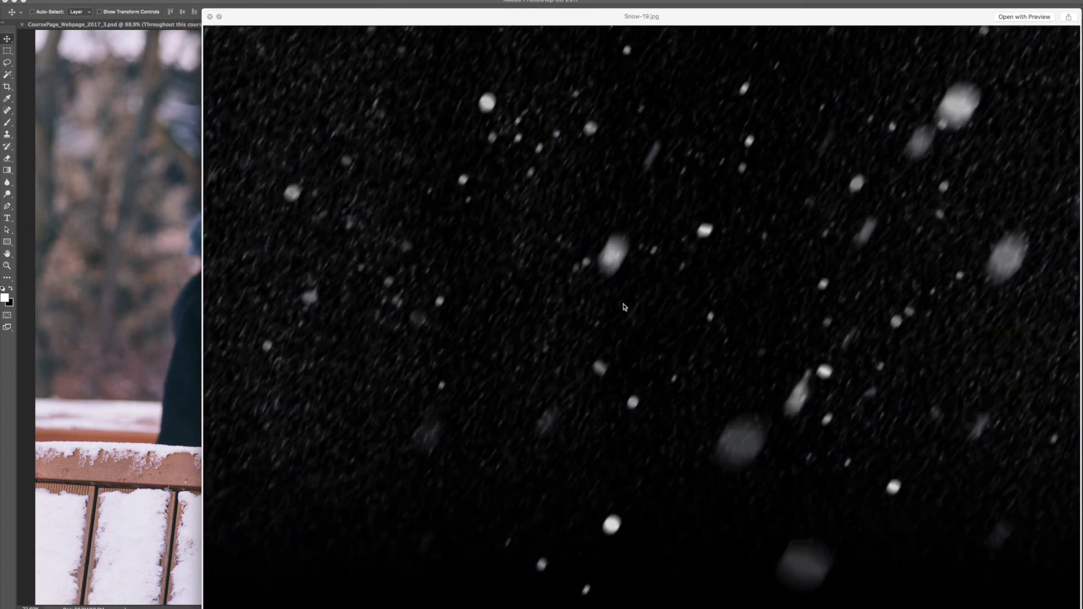
key("space")
- Place Snow-19 on the portrait, scale it to 110% and set its blend mode to Screen
left_click_drag(541, 397, 337, 346)
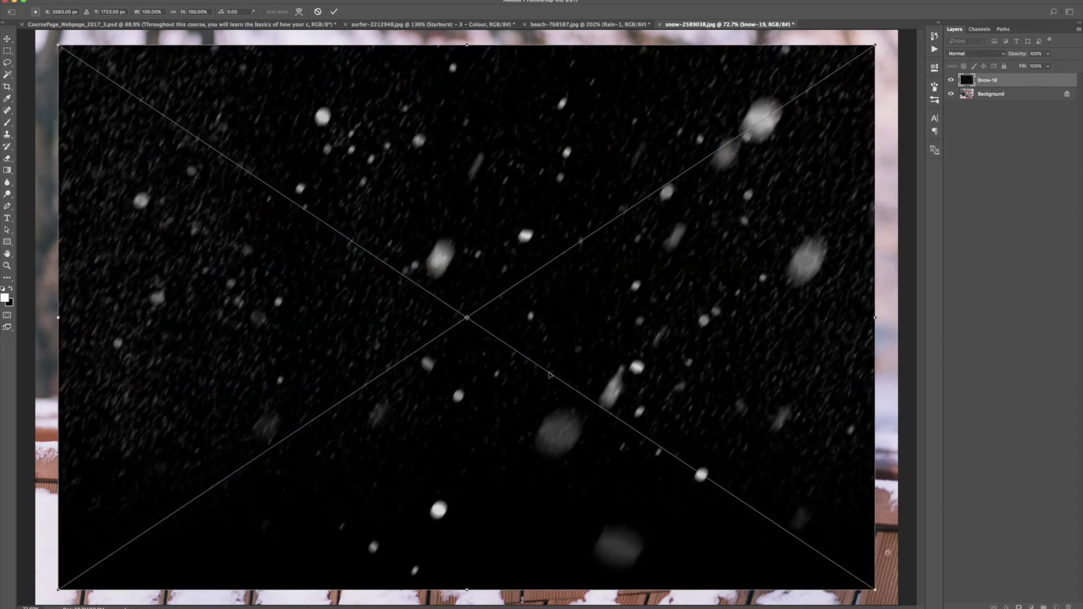
key("super+minus")
left_click_drag(700, 474, 712, 485)
key("Return")
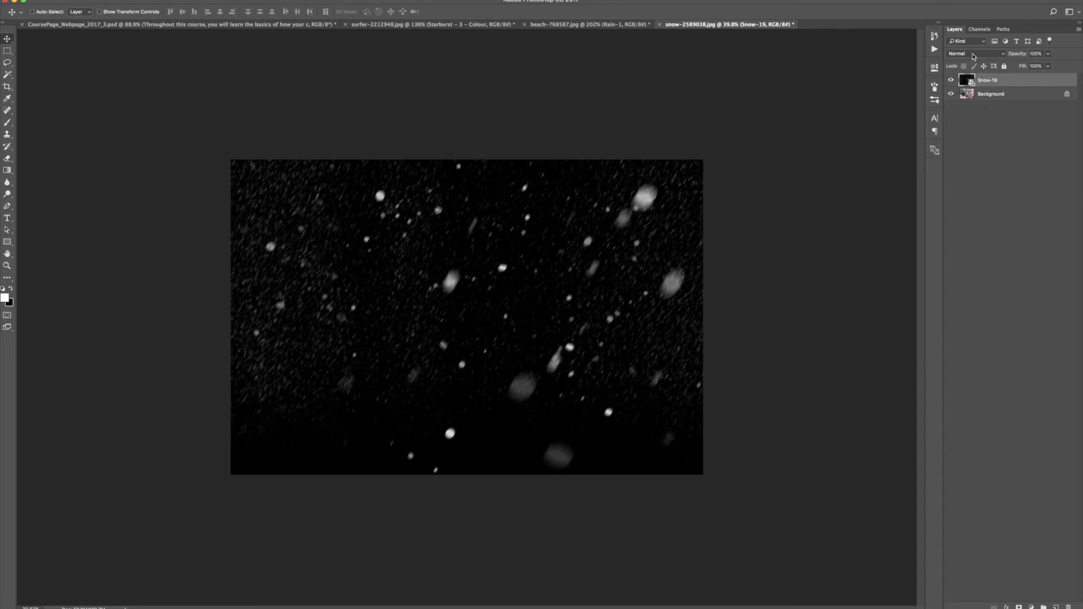
left_click(972, 55)
left_click(968, 119)
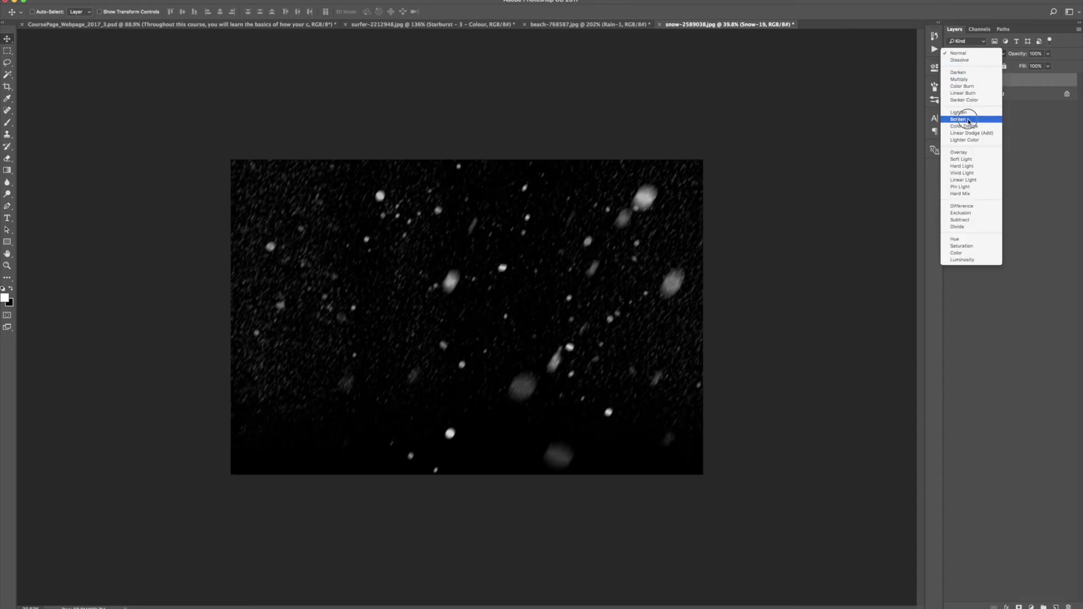
- Bring the Finder window of snow overlays back to the front
scroll(473, 315, "up", 3)
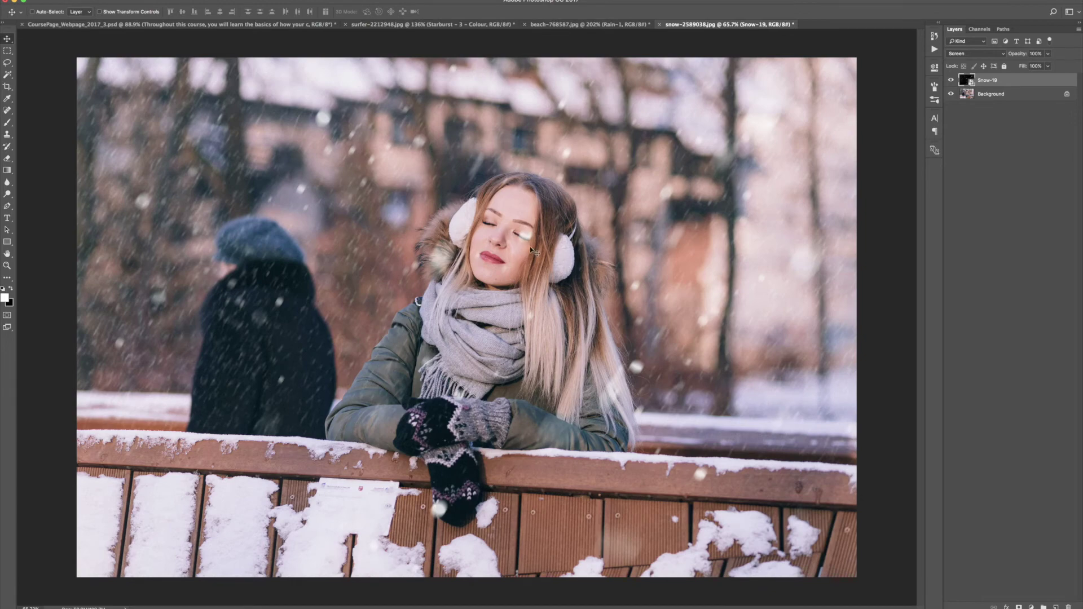
scroll(526, 237, "up", 5)
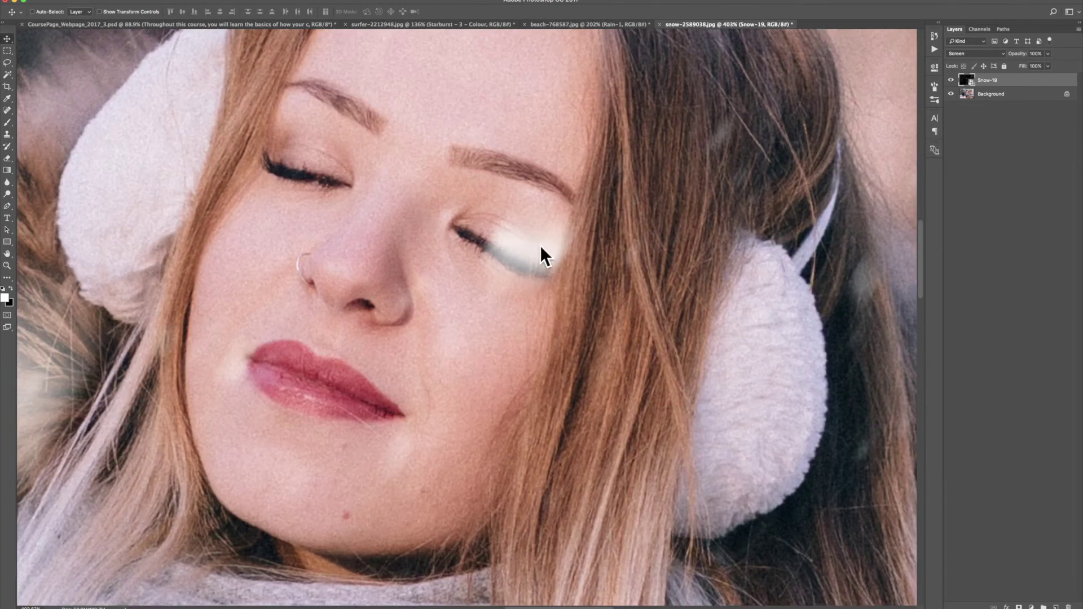
scroll(507, 246, "down", 5)
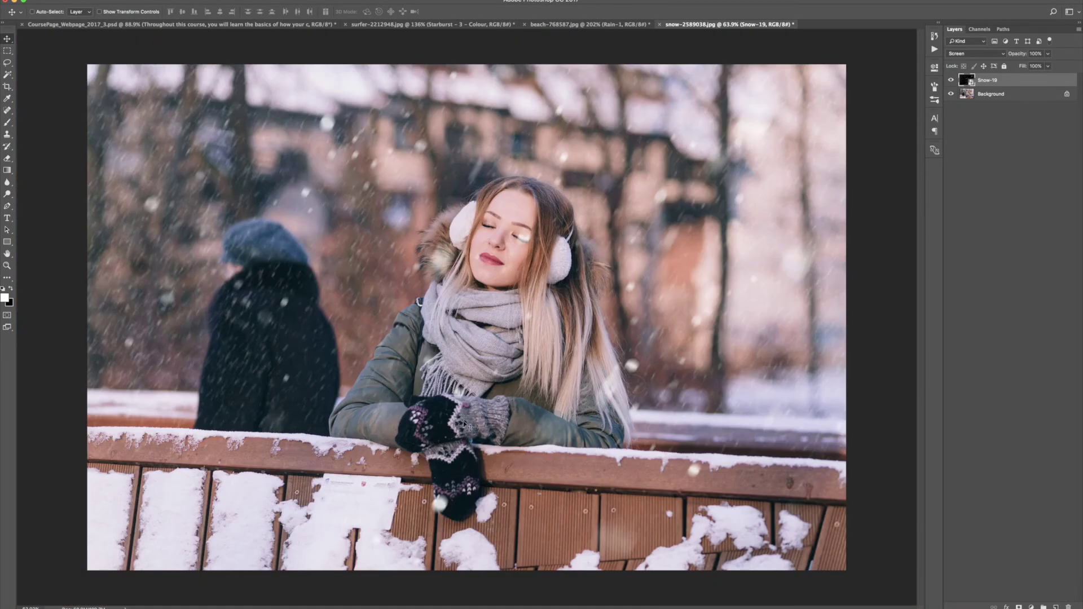
left_click(356, 598)
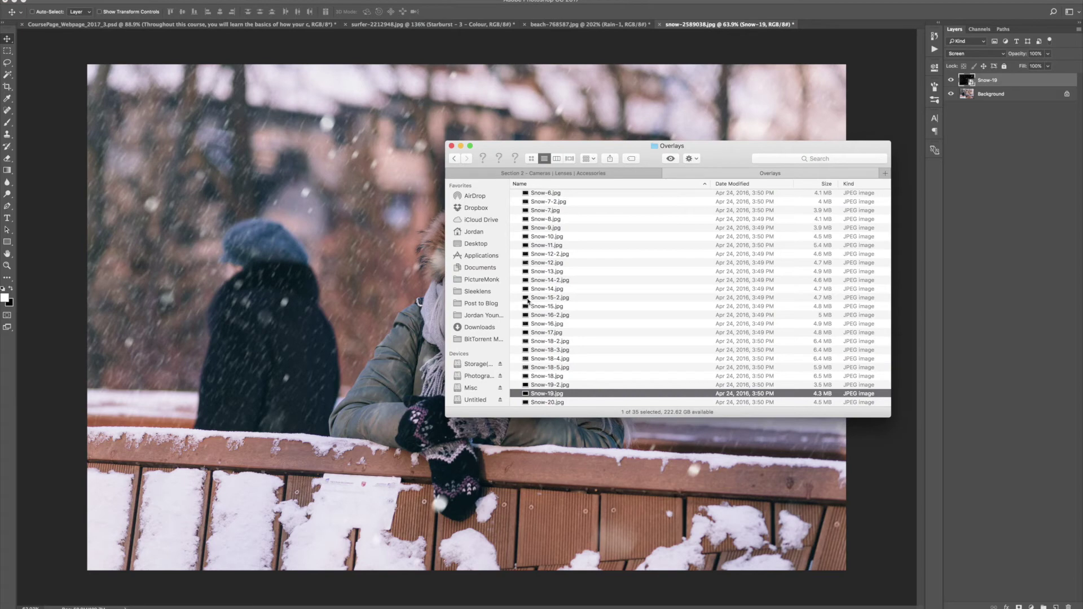
- Drag Snow-4-3 onto the portrait, enlarge it to cover the photo and blend it with Screen
scroll(563, 315, "up", 5)
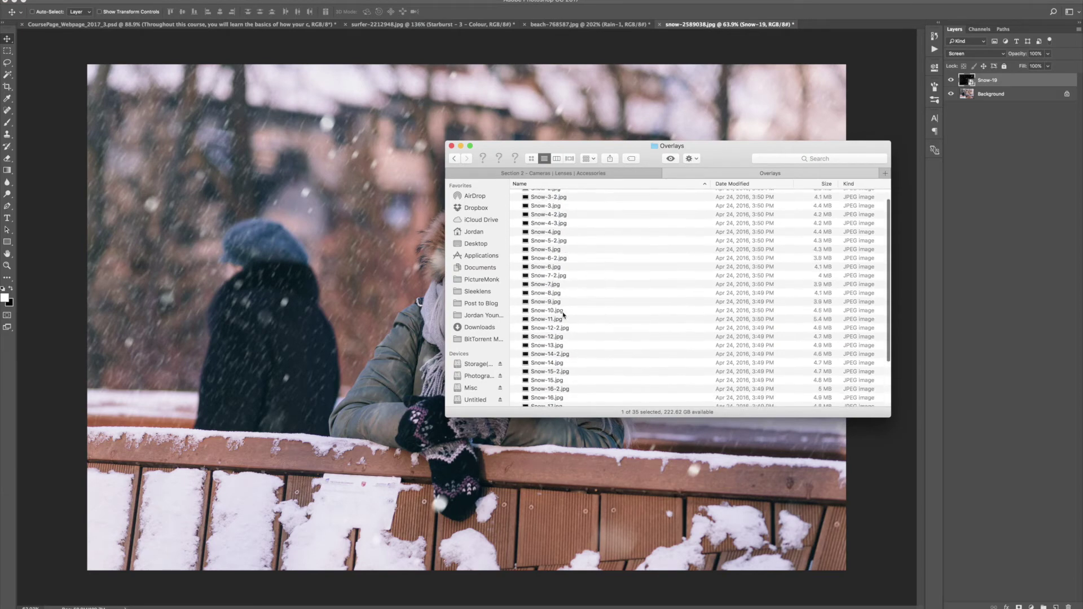
left_click_drag(557, 227, 369, 294)
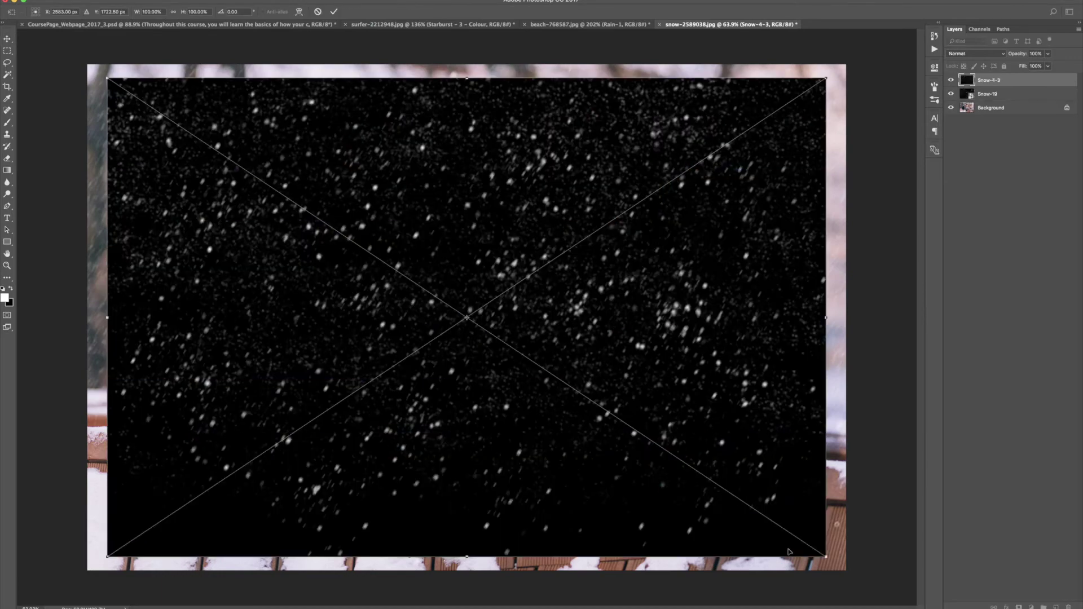
left_click_drag(826, 558, 851, 578)
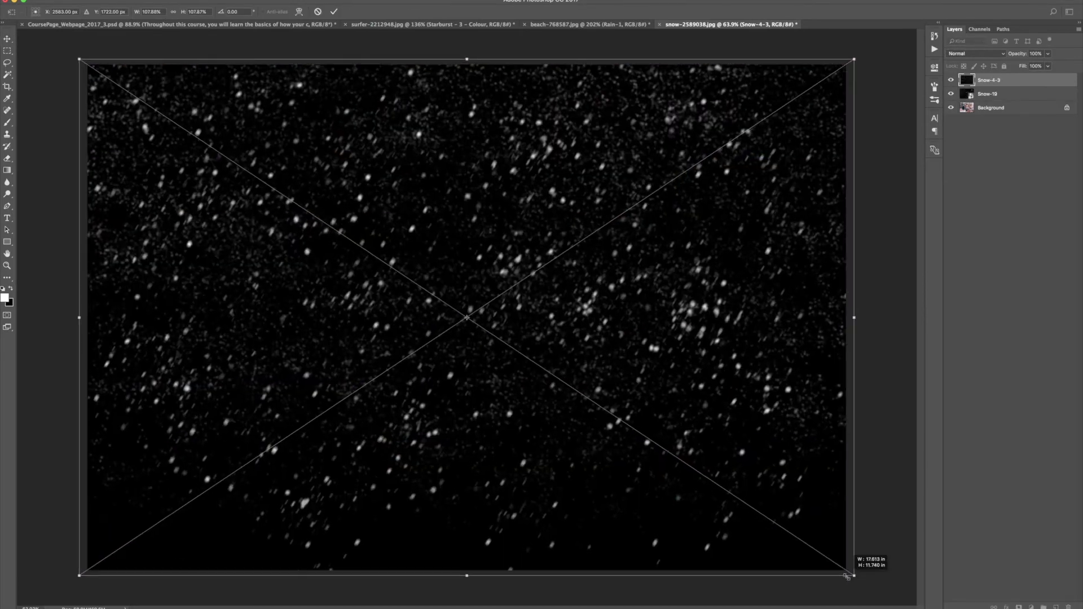
key("Return")
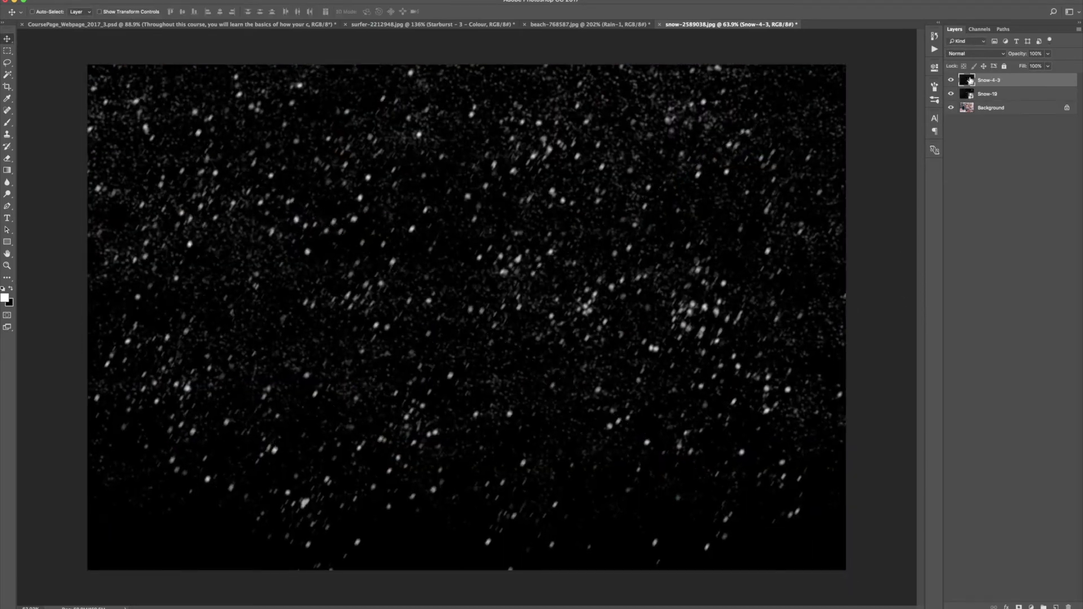
left_click(966, 54)
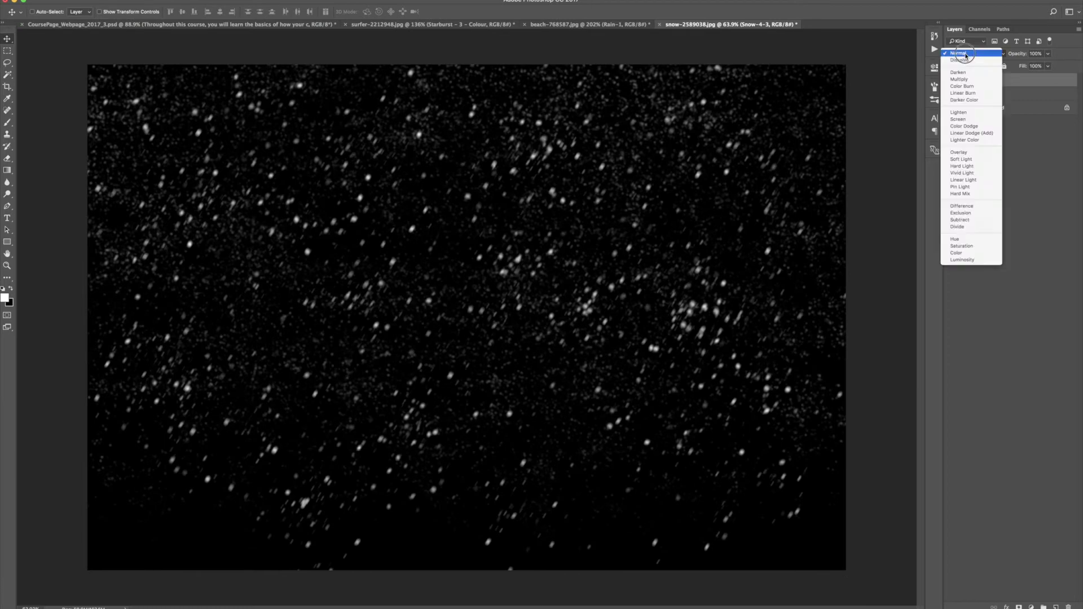
left_click(964, 119)
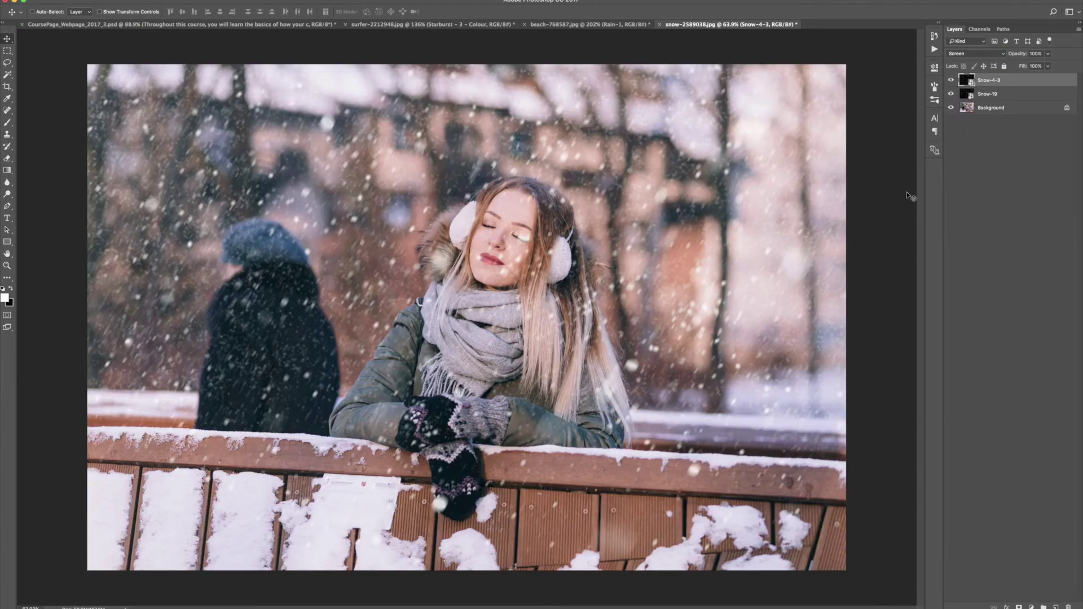
- Place Snow-7-2 from Finder onto the canvas, scaled to 107.9% and nudged to cover the photo
left_click(323, 597)
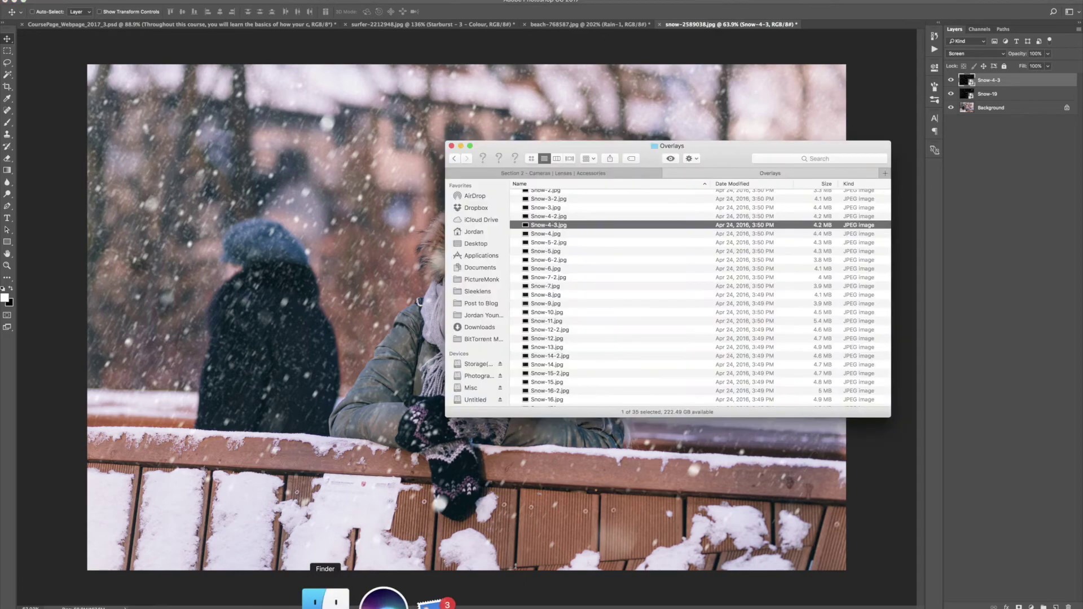
scroll(565, 294, "up", 1)
left_click_drag(556, 293, 375, 327)
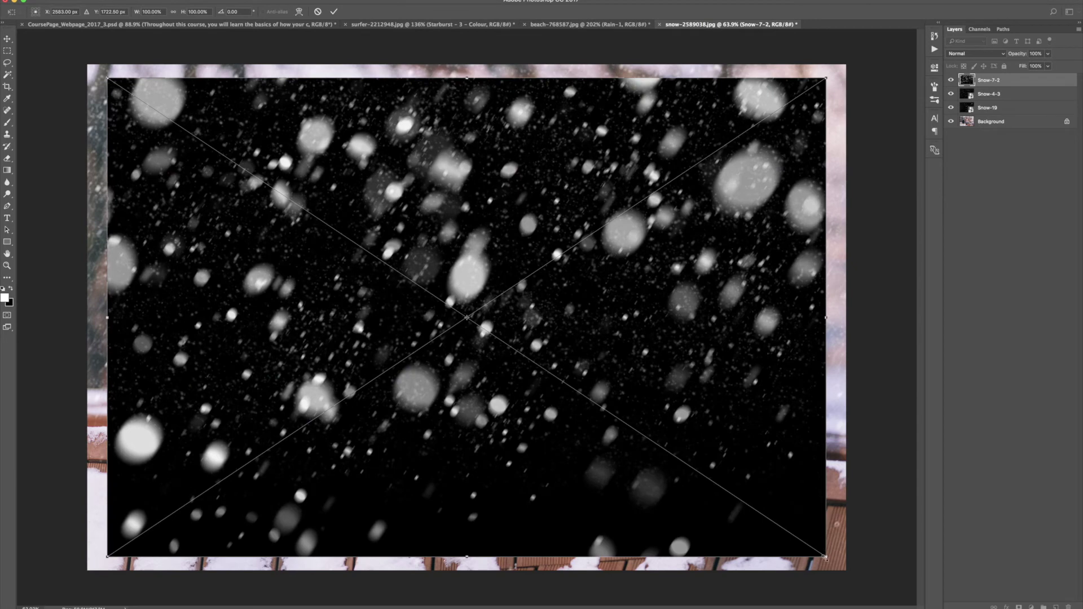
left_click_drag(826, 558, 862, 581)
mouse_move(700, 460)
left_mouse_down()
mouse_move(706, 436)
mouse_move(696, 449)
left_mouse_up()
key("Return")
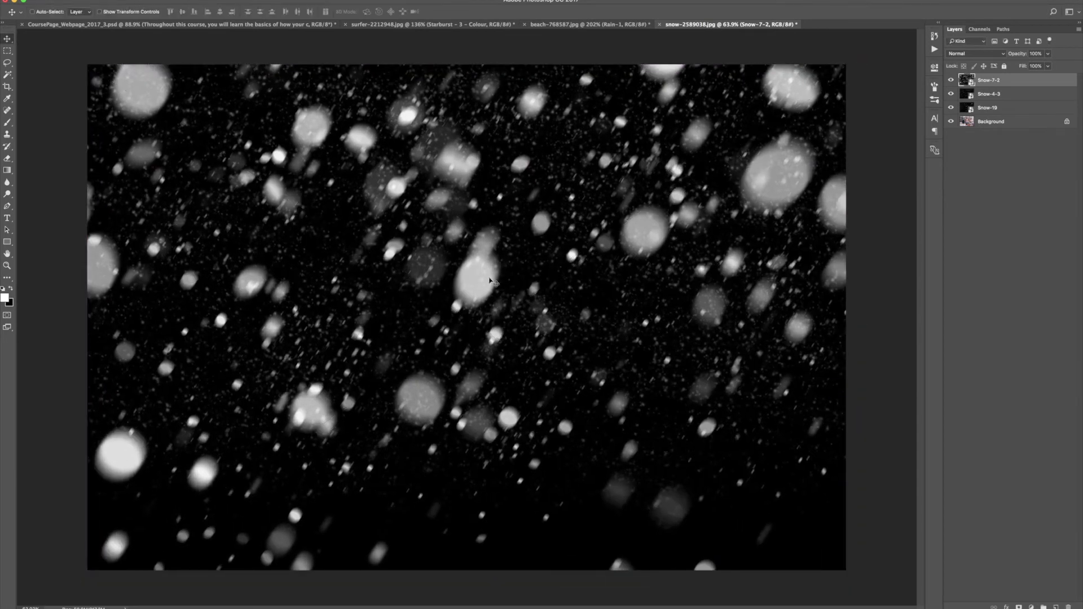
- Set Snow-7-2 to Screen blending, then hide both Snow-7-2 and Snow-4-3
left_click(956, 54)
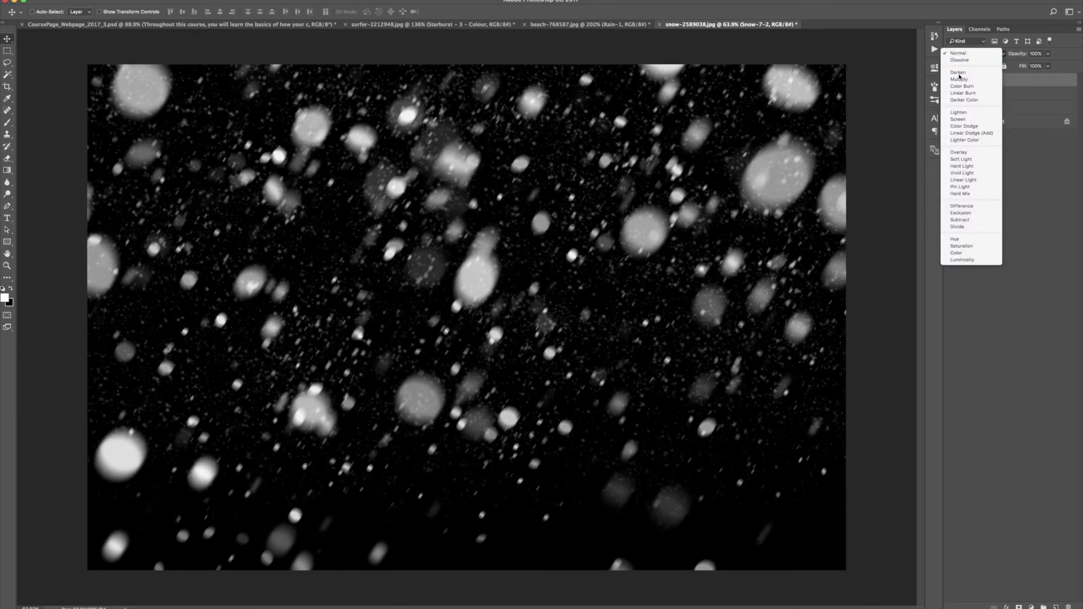
left_click(966, 122)
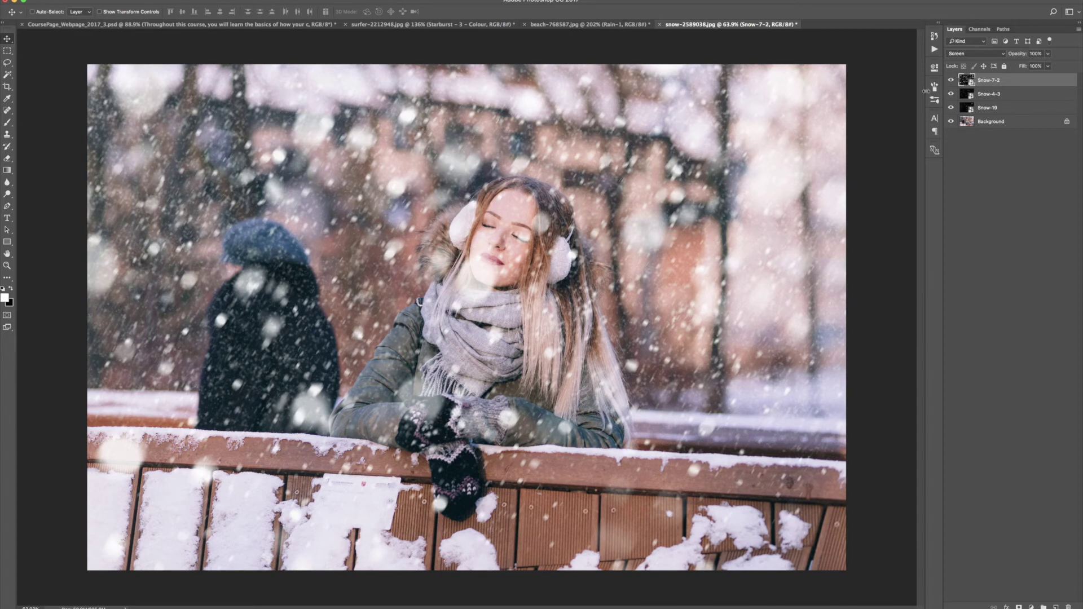
left_click_drag(953, 81, 952, 94)
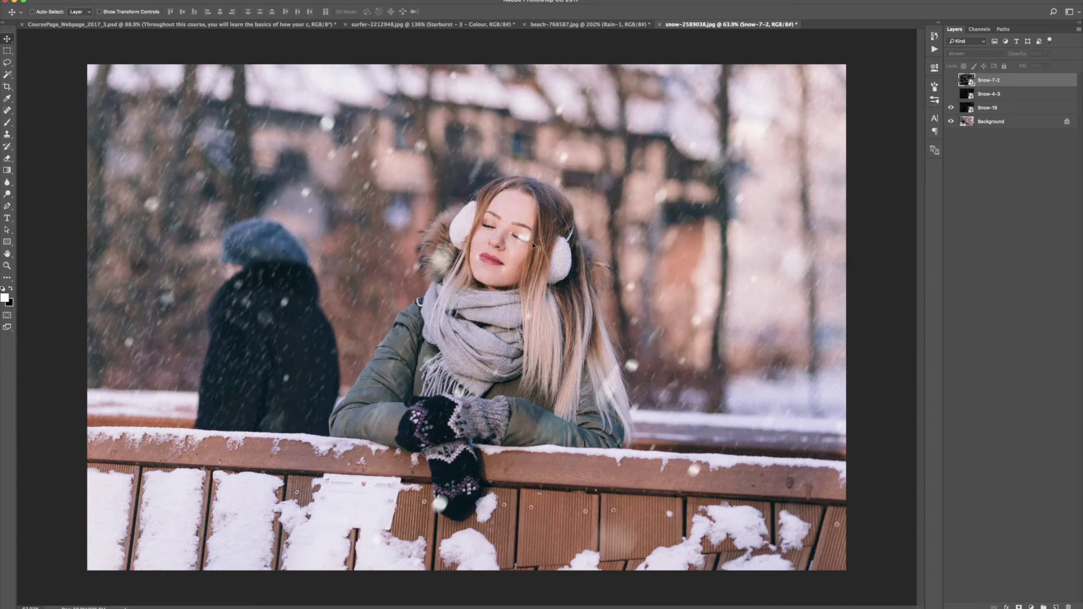
- Add a layer mask to Snow-19 and set up a 400-px Brush
left_click(995, 108)
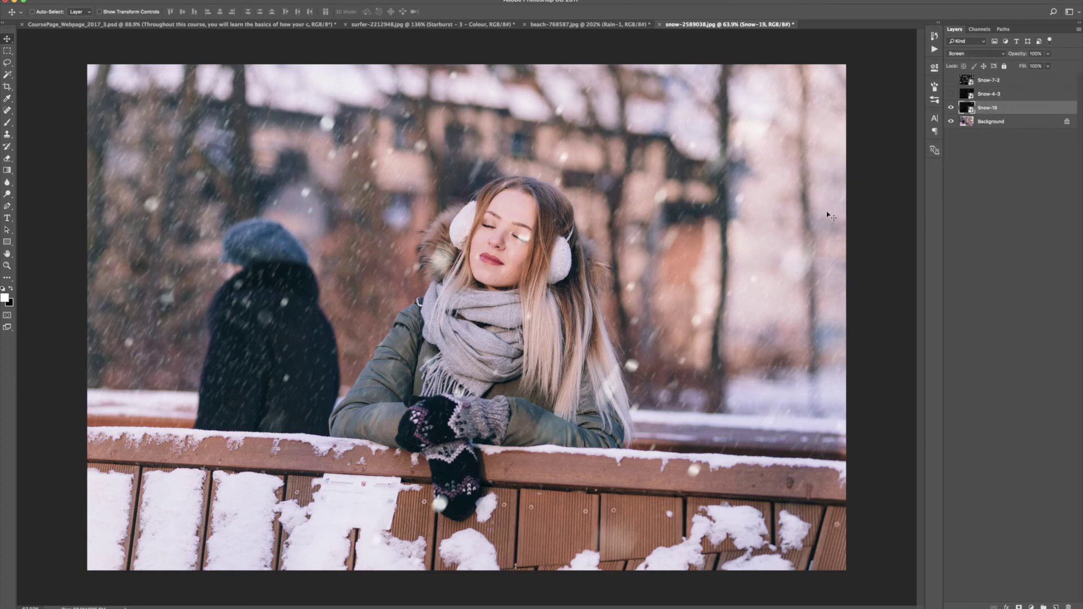
left_click(1019, 606)
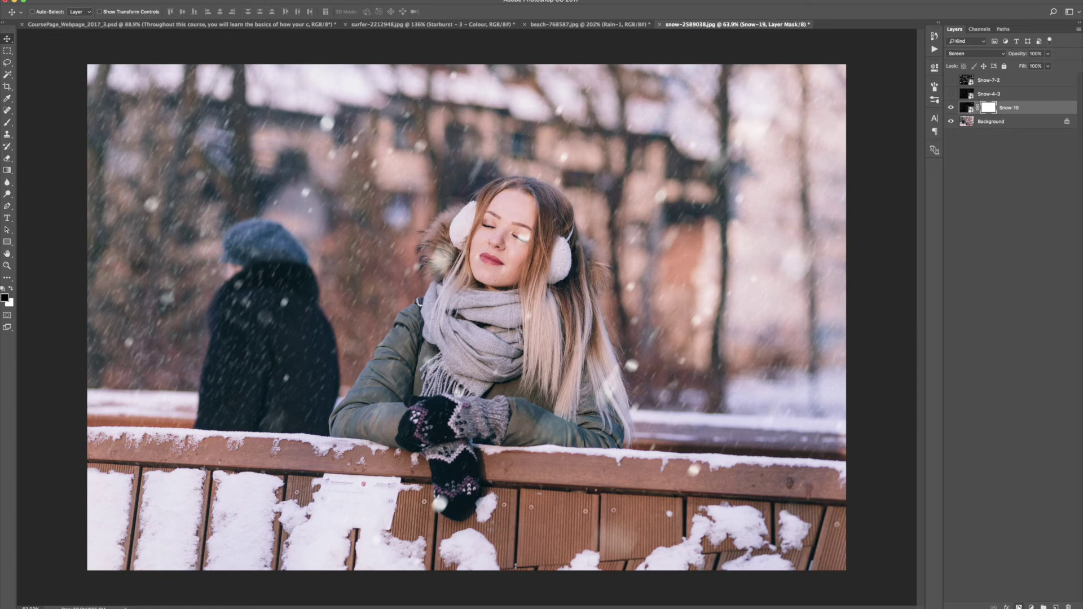
left_click(7, 121)
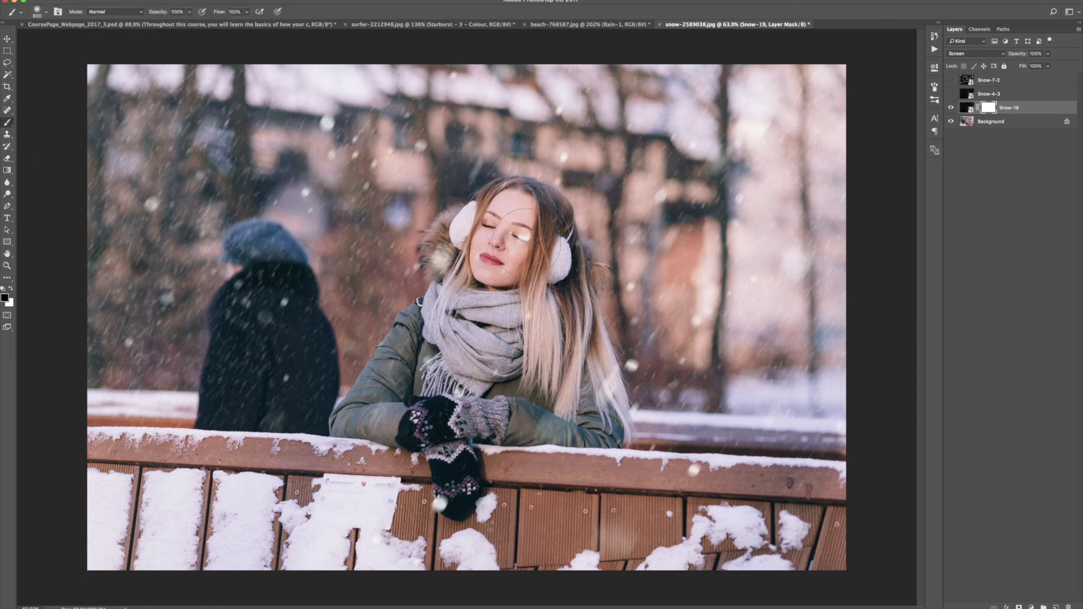
key("bracketleft")
key("bracketleft")
key("bracketleft")
key("bracketleft")
- Make Snow-4-3 visible again and give it a layer mask
left_click(952, 94)
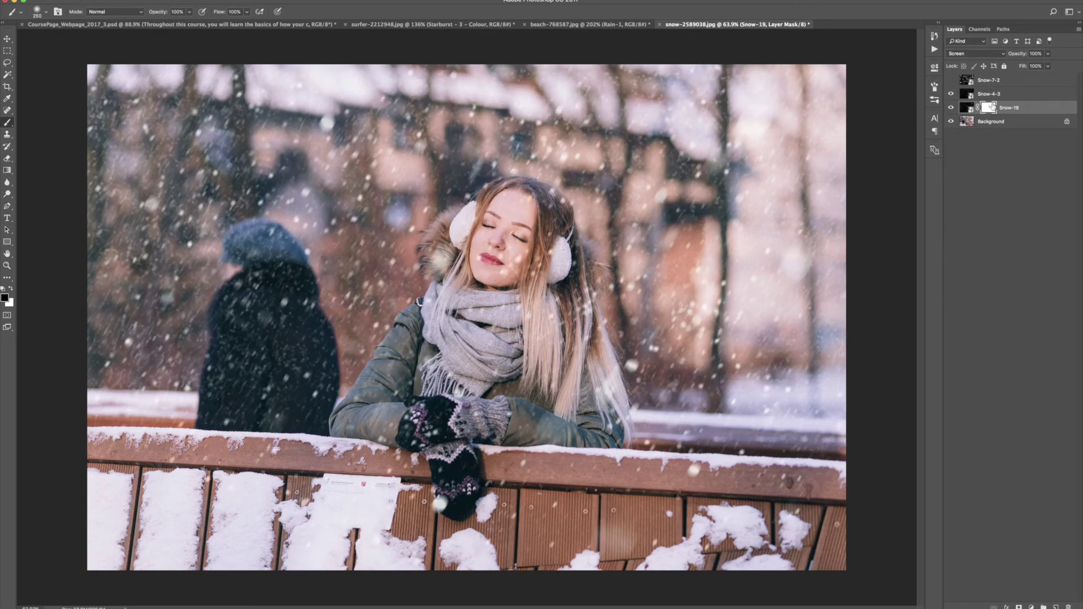
left_click(997, 97)
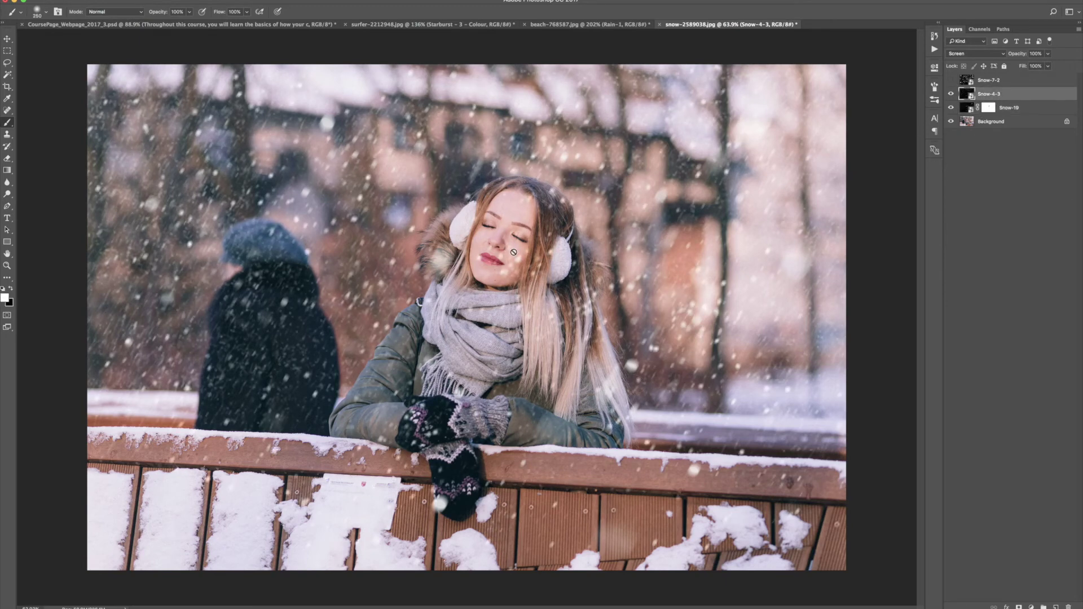
left_click(1020, 607)
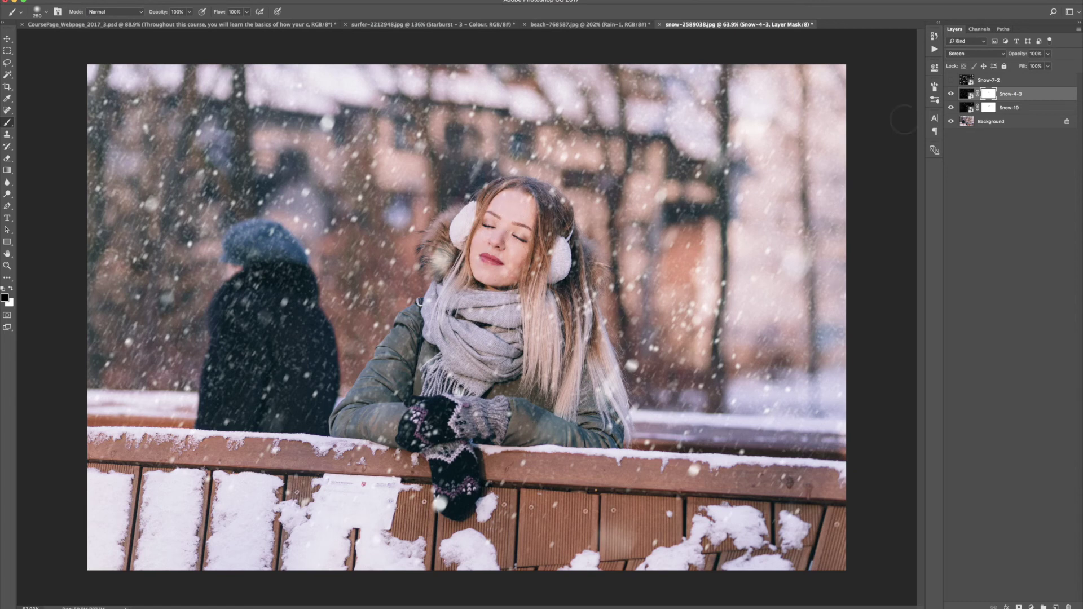
- Show Snow-7-2, add a layer mask and paint black at brush size 600 over her face
left_click(951, 80)
left_click(966, 80)
key("x")
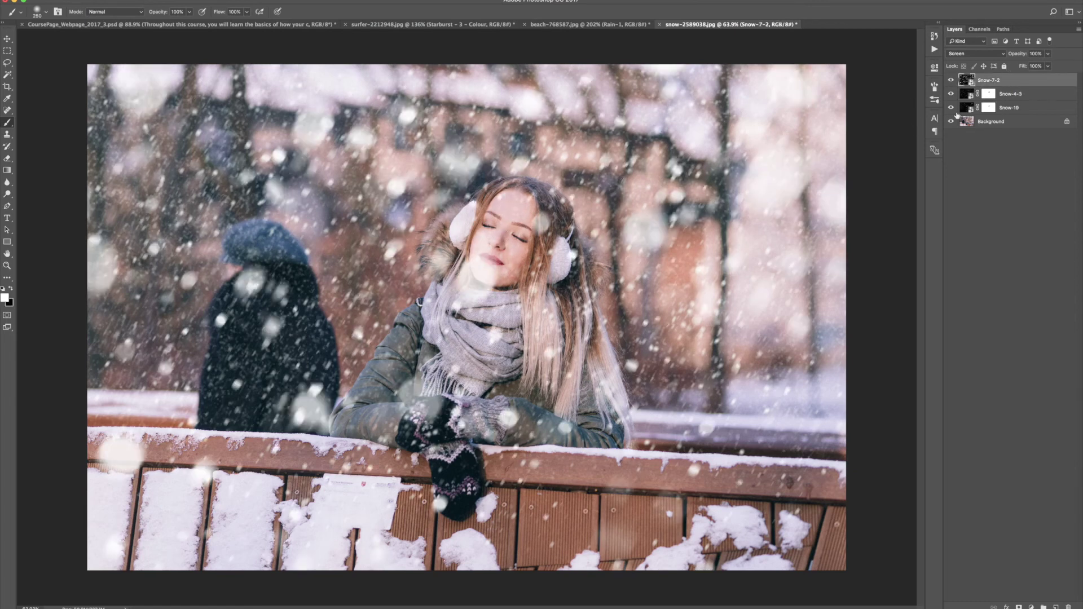
left_click(1019, 607)
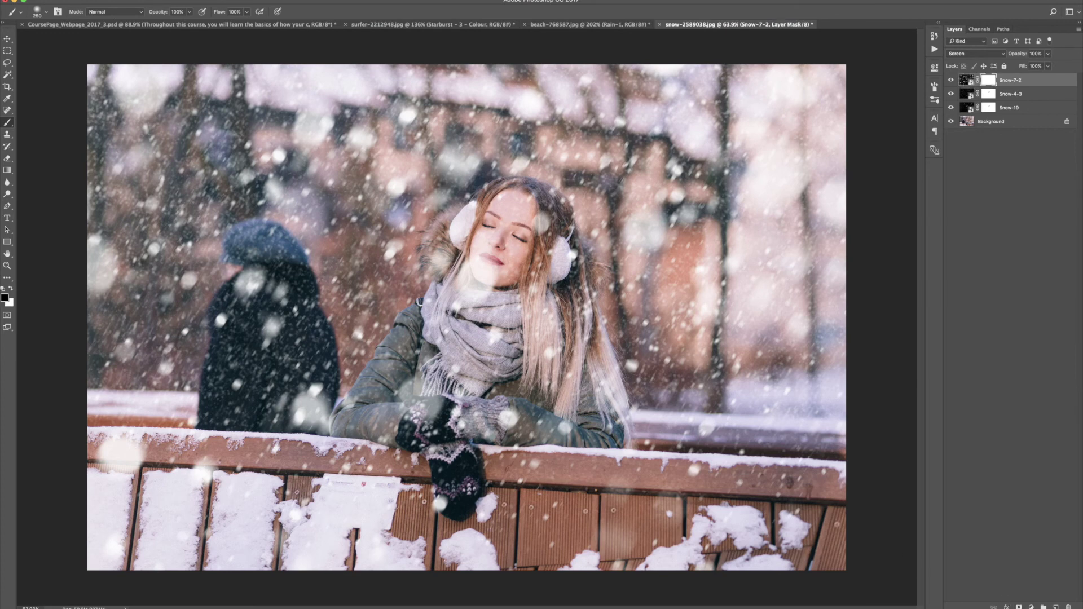
key("bracketright")
key("bracketright")
key("bracketright")
mouse_move(480, 271)
left_mouse_down()
mouse_move(485, 242)
mouse_move(508, 237)
mouse_move(486, 283)
mouse_move(510, 339)
left_mouse_up()
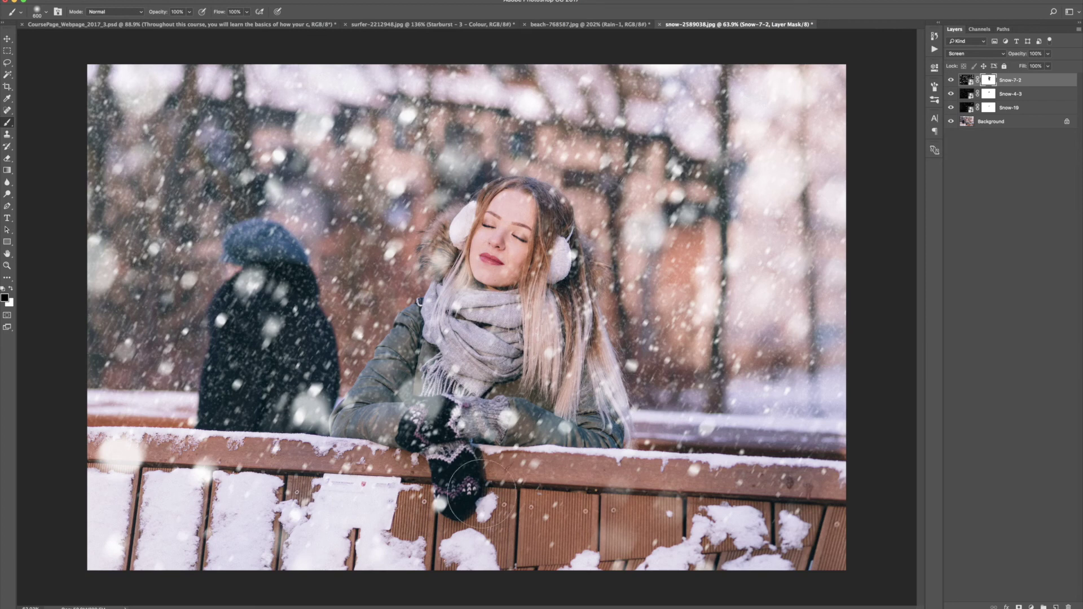
- Toggle Snow-4-3 off and on to compare the effect, then select Snow-19
left_click(951, 94)
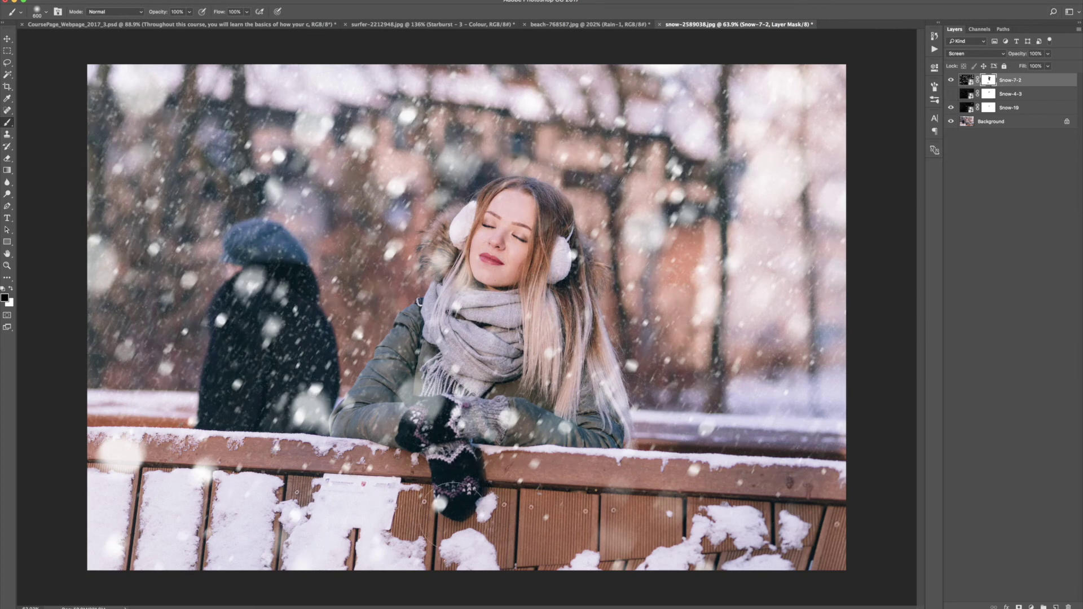
left_click(951, 94)
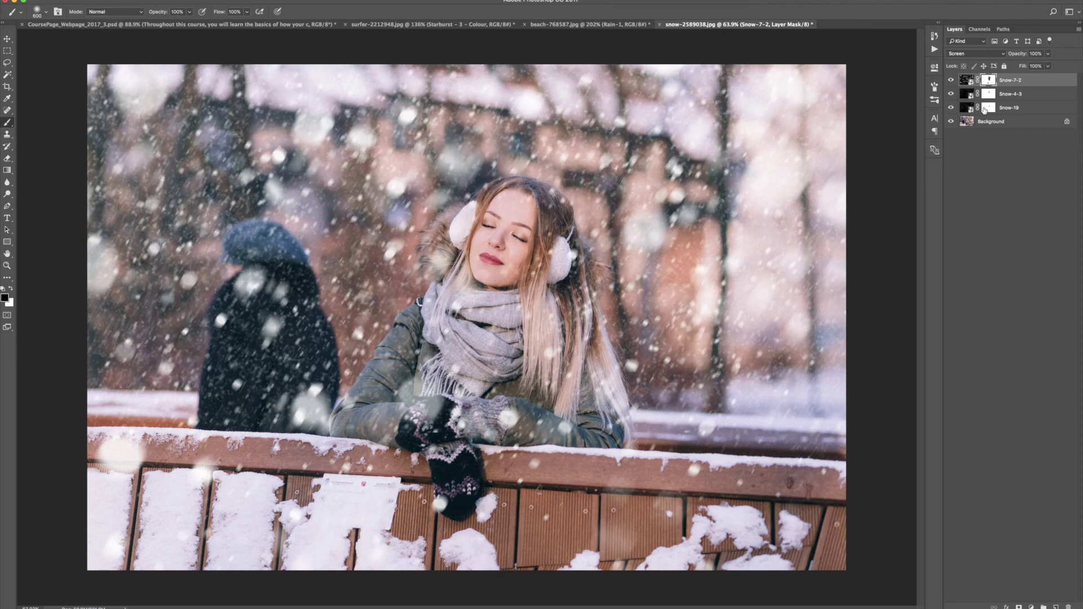
left_click(988, 107)
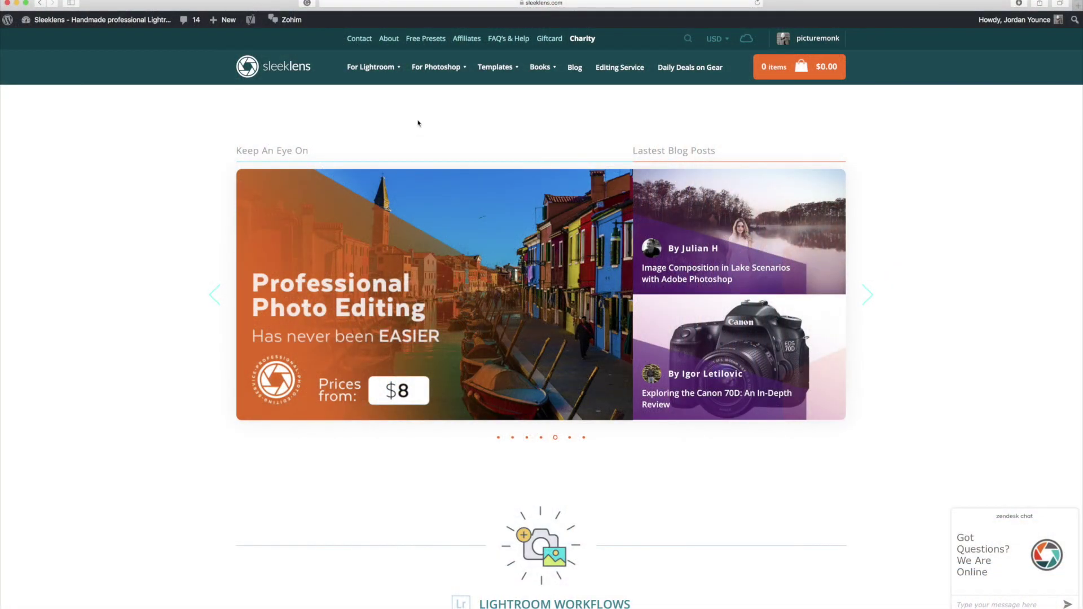
- Go to For Photoshop > Photoshop Overlays on Sleeklens and open The Complete PS Overlays Collection
mouse_move(428, 72)
left_click(429, 102)
scroll(433, 169, "down", 5)
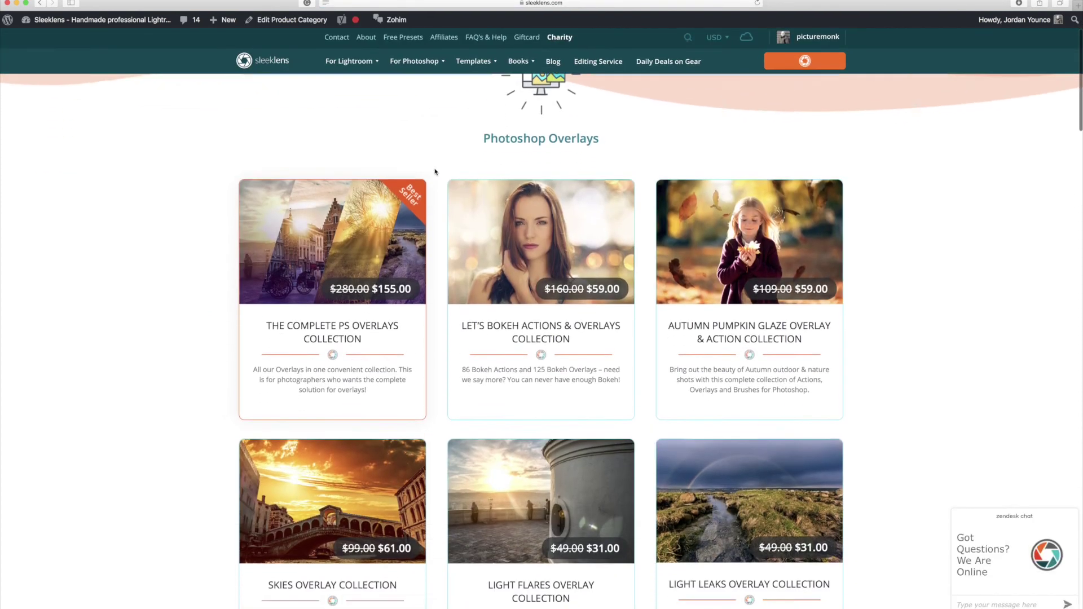
scroll(435, 172, "down", 6)
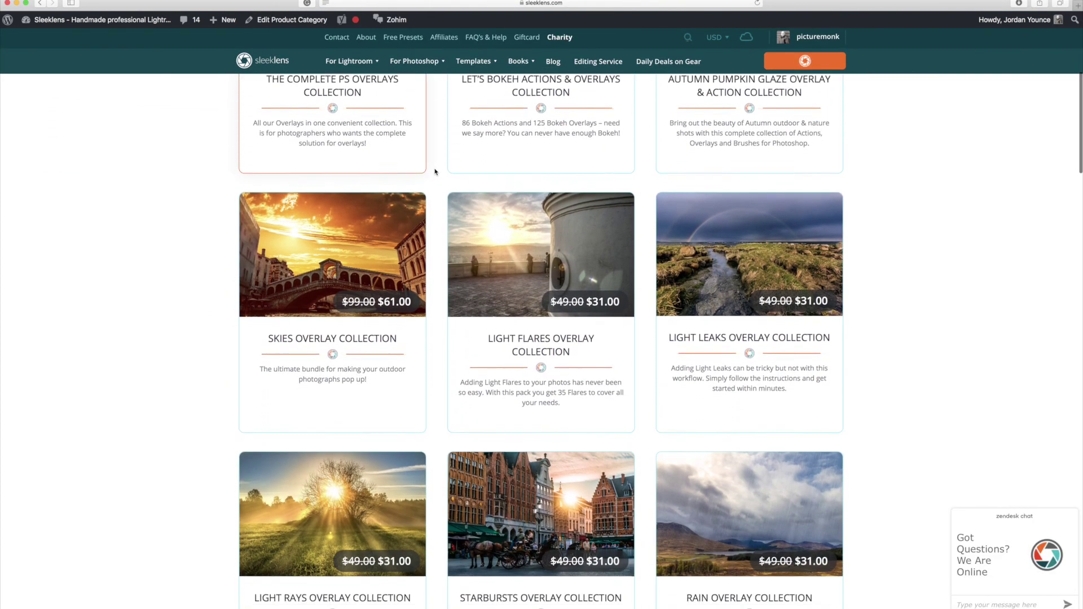
scroll(435, 172, "up", 6)
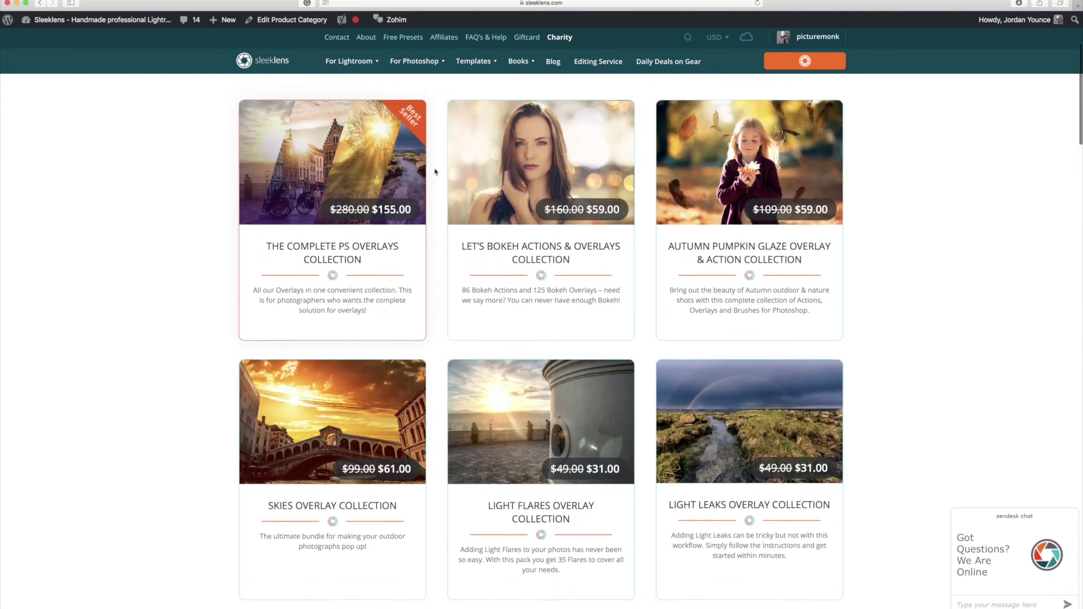
left_click(345, 258)
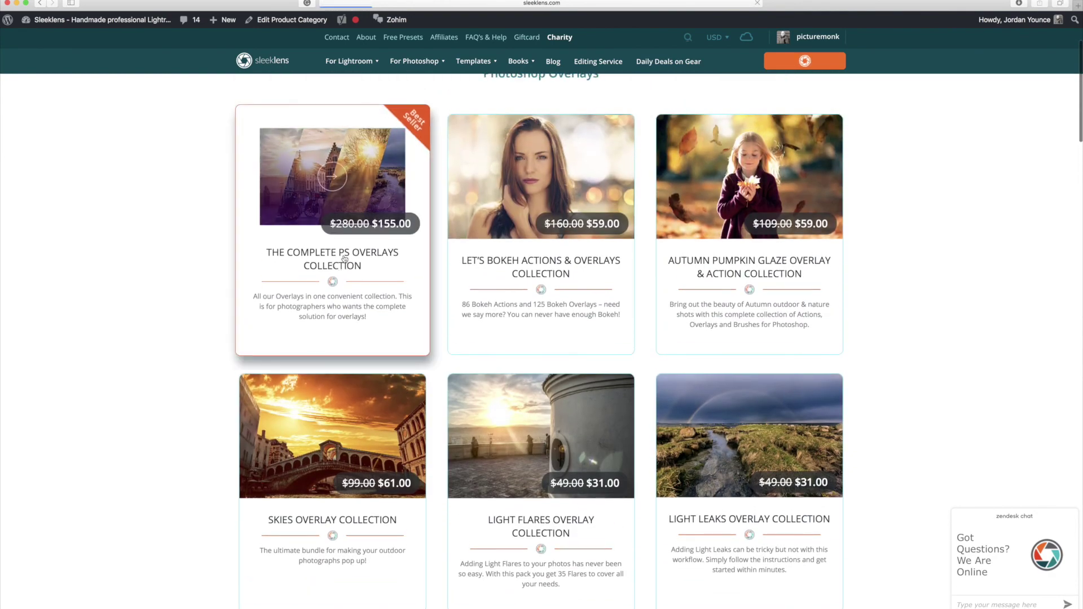